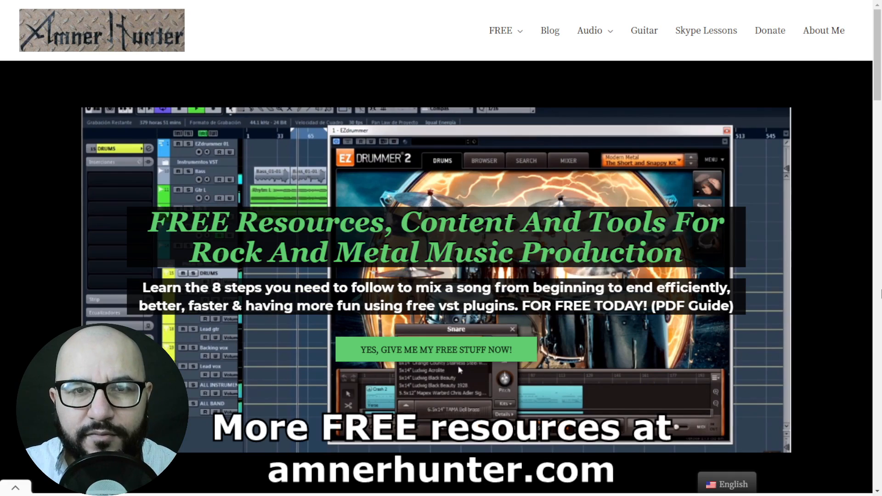
pyautogui.moveTo(498, 42)
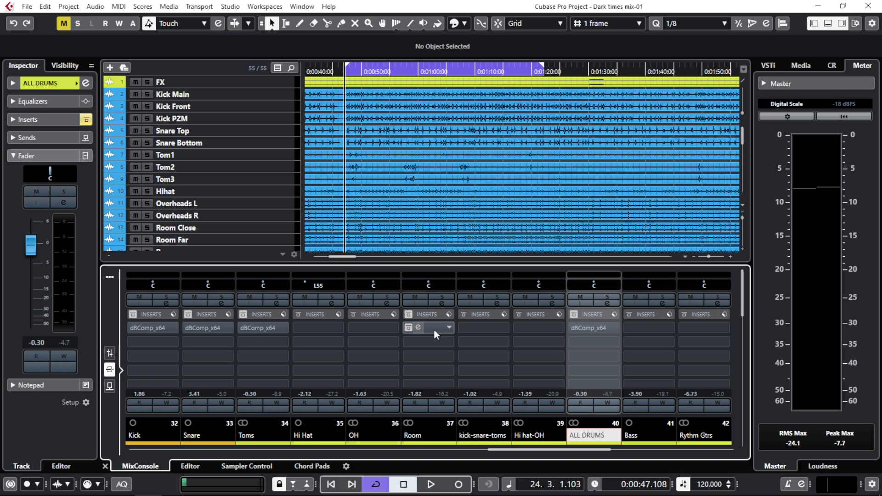
# - Play the marked loop and compare the ALL DRUMS group in solo against the full mix, and stop playback with the group soloed
pyautogui.press('space')
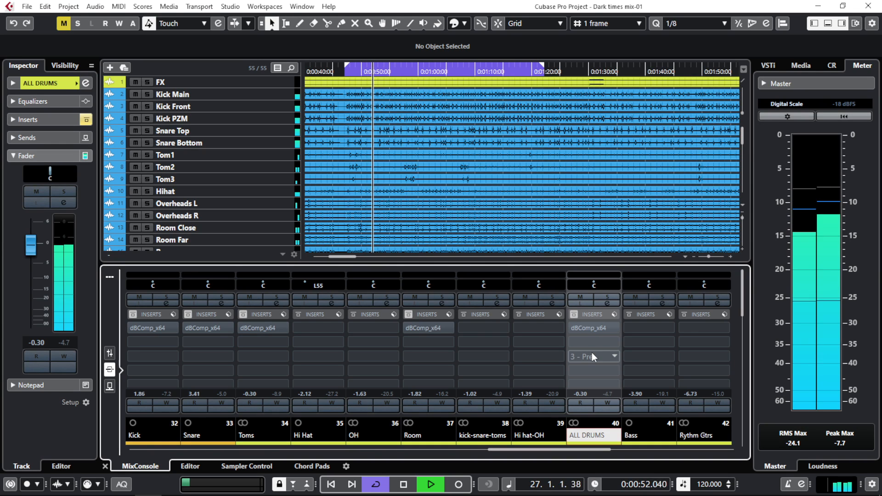
pyautogui.click(608, 297)
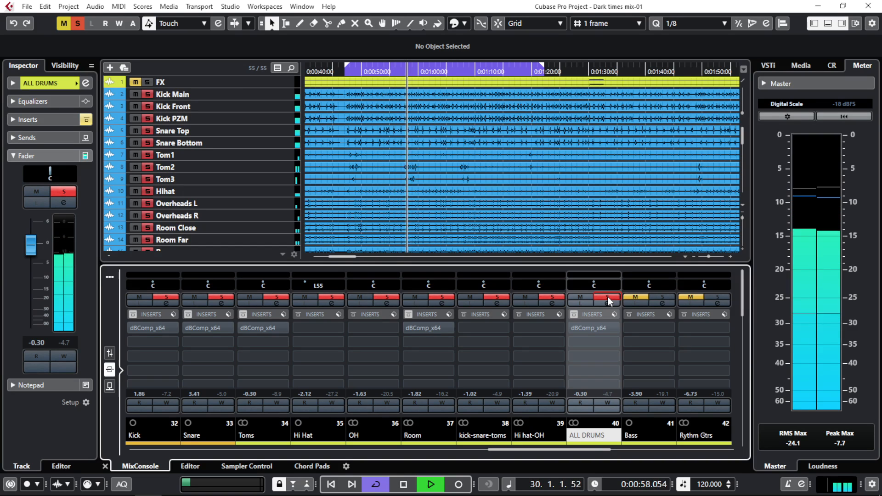
pyautogui.click(607, 297)
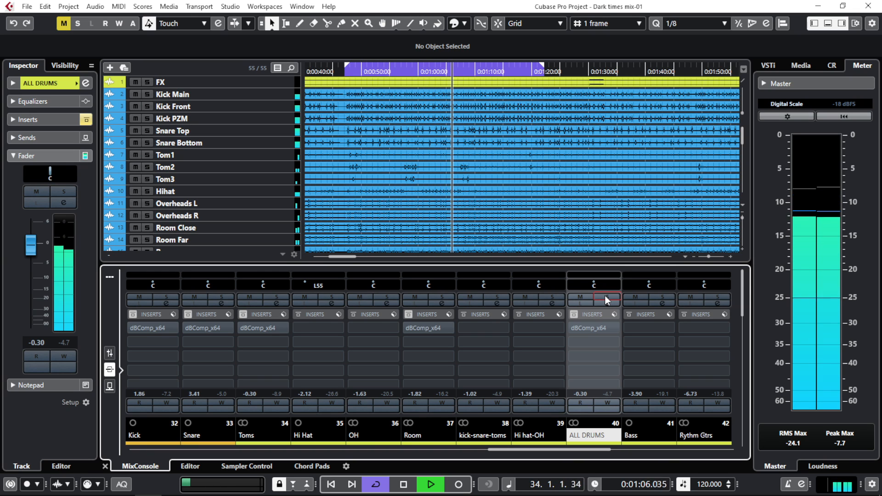
pyautogui.click(605, 296)
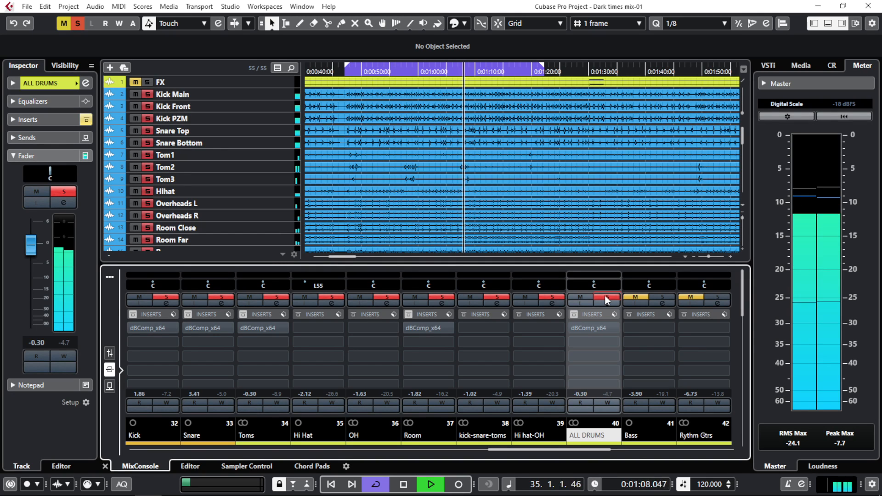
pyautogui.click(605, 298)
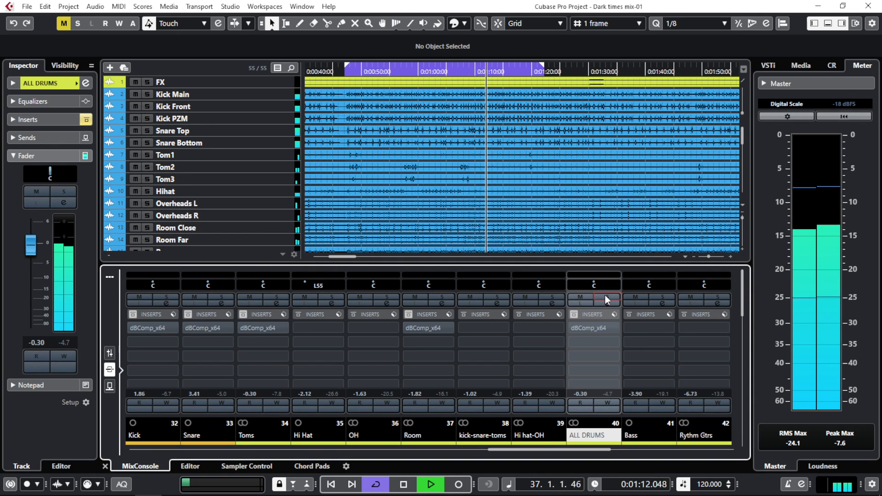
pyautogui.click(605, 297)
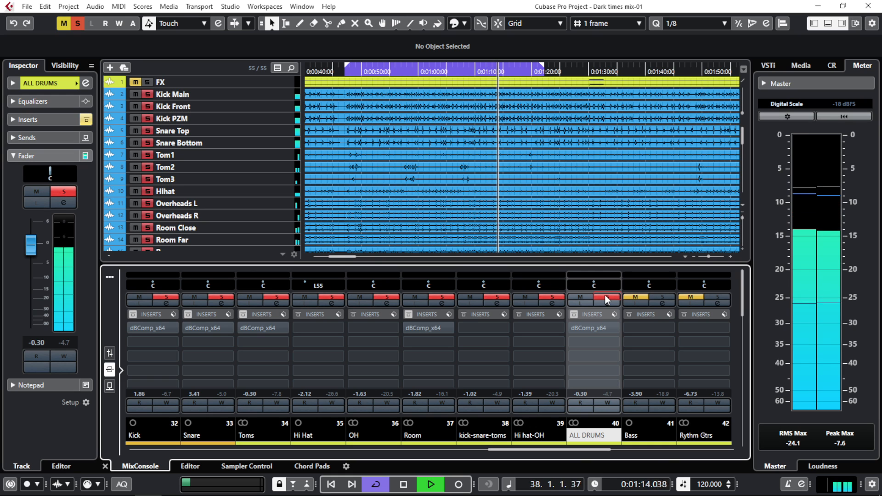
pyautogui.click(605, 298)
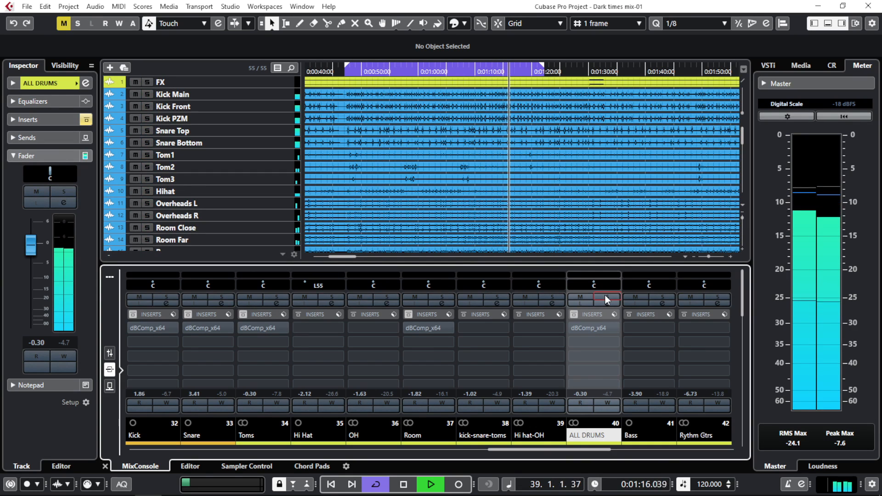
pyautogui.click(606, 298)
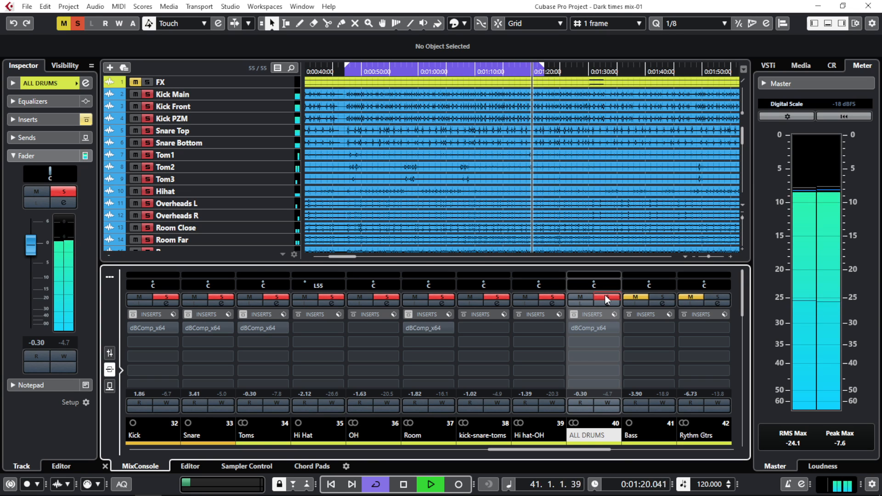
pyautogui.press('space')
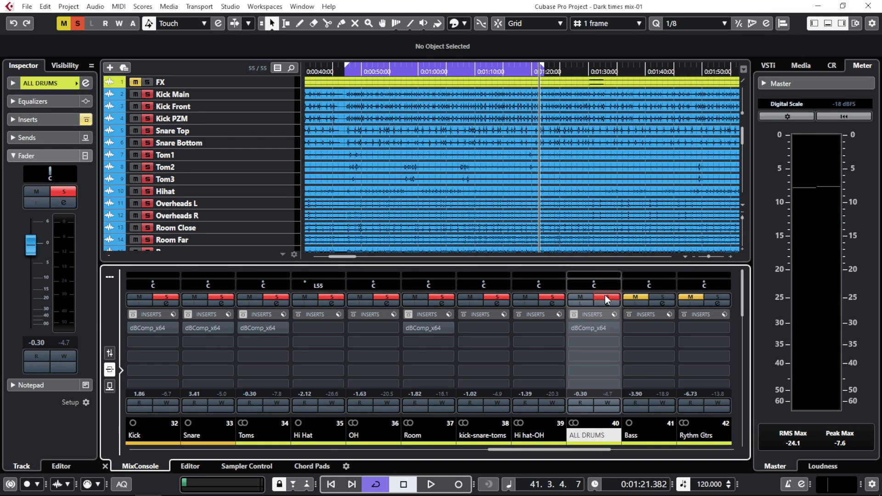
# - View the fader levels of the drum group channels and return to their insert slots
pyautogui.click(109, 353)
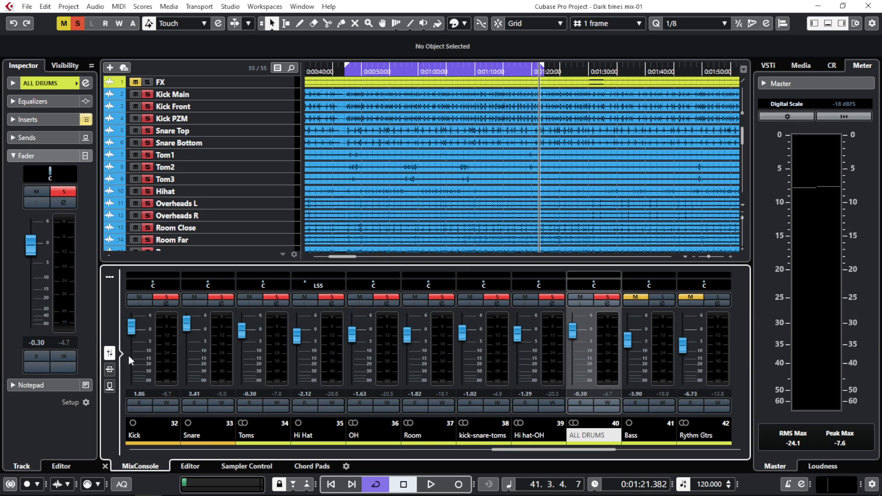
pyautogui.click(108, 369)
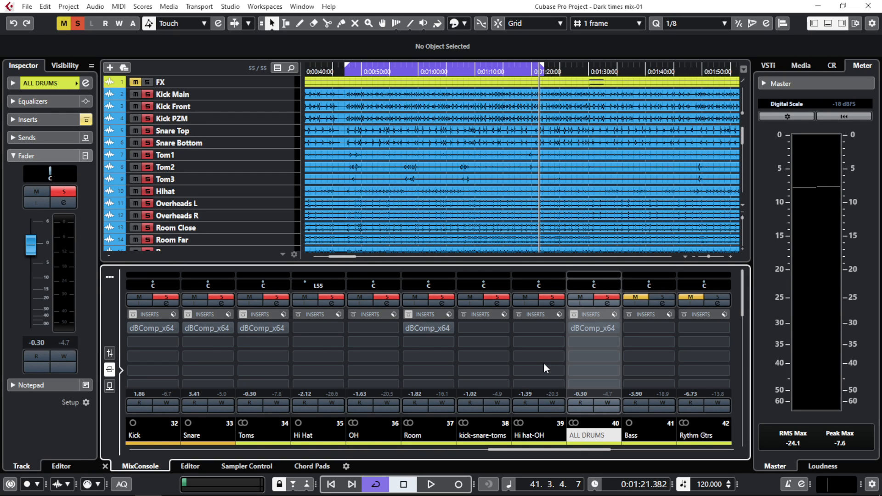
# - Examine the Kick Main waveform at an enlarged track height and closer time zoom, and restore the compact track view
pyautogui.click(281, 97)
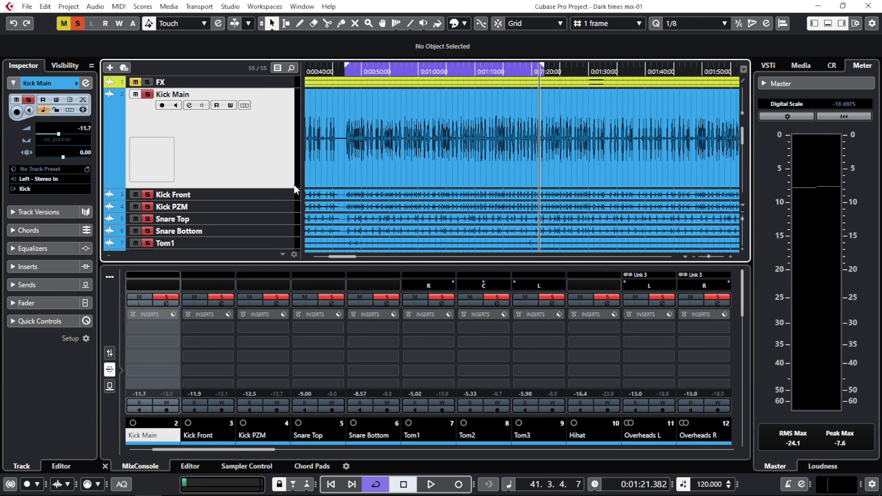
pyautogui.moveTo(389, 71); pyautogui.dragTo(462, 144)
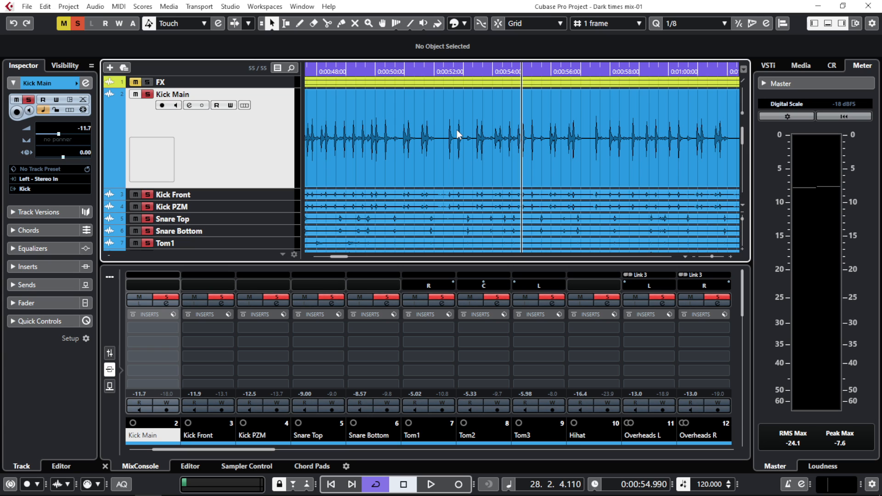
pyautogui.moveTo(275, 188); pyautogui.dragTo(269, 102)
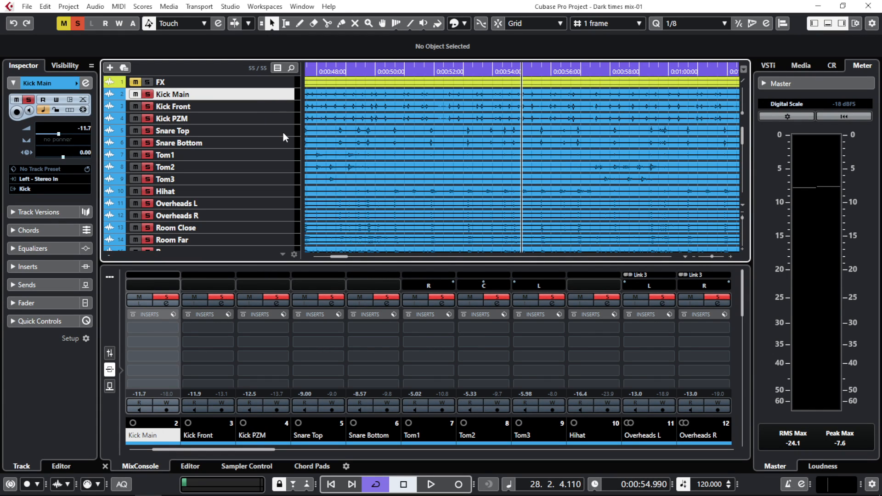
pyautogui.press('g')
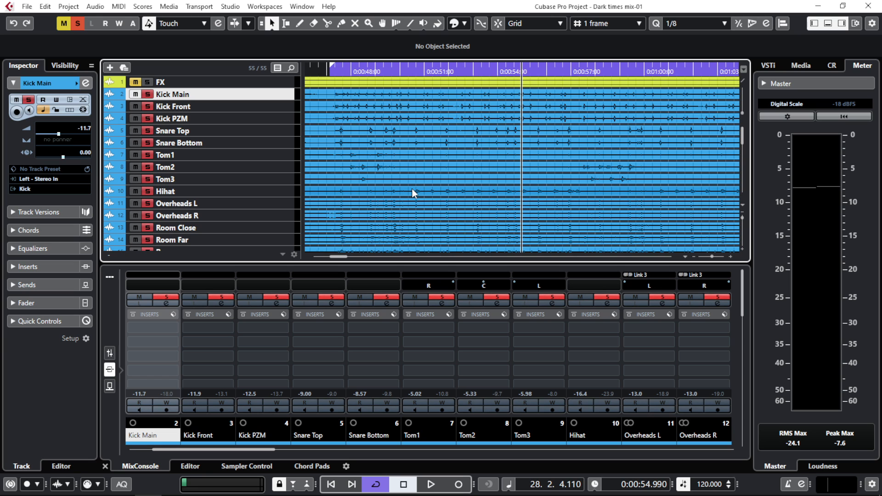
pyautogui.press('g')
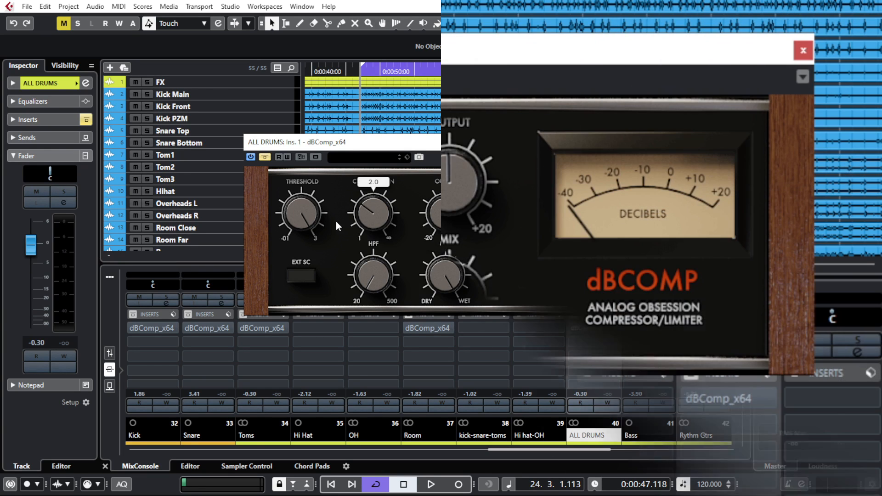
# - Try the threshold and compression controls of dBComp on ALL DRUMS, and reset the compression to 2.0
pyautogui.moveTo(296, 215)
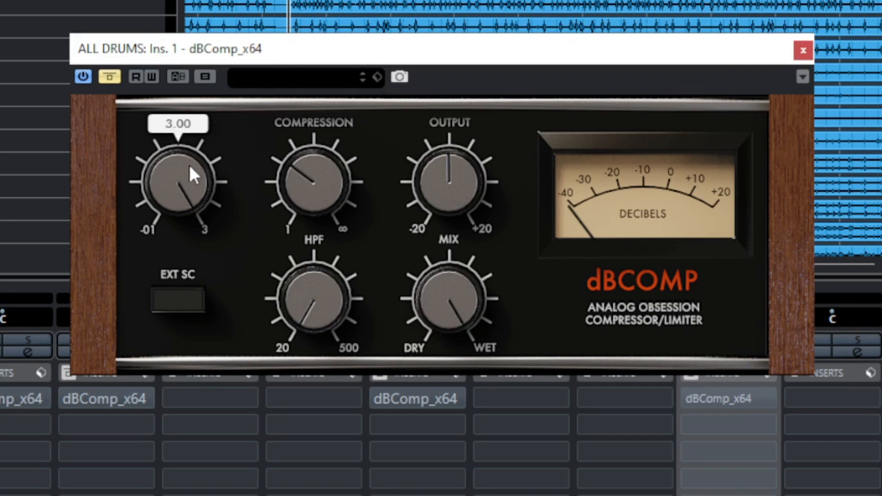
pyautogui.moveTo(189, 164)
pyautogui.mouseDown()
pyautogui.moveTo(177, 235)
pyautogui.moveTo(192, 441)
pyautogui.moveTo(190, 162)
pyautogui.mouseUp()
pyautogui.moveTo(184, 184)
pyautogui.moveTo(322, 170)
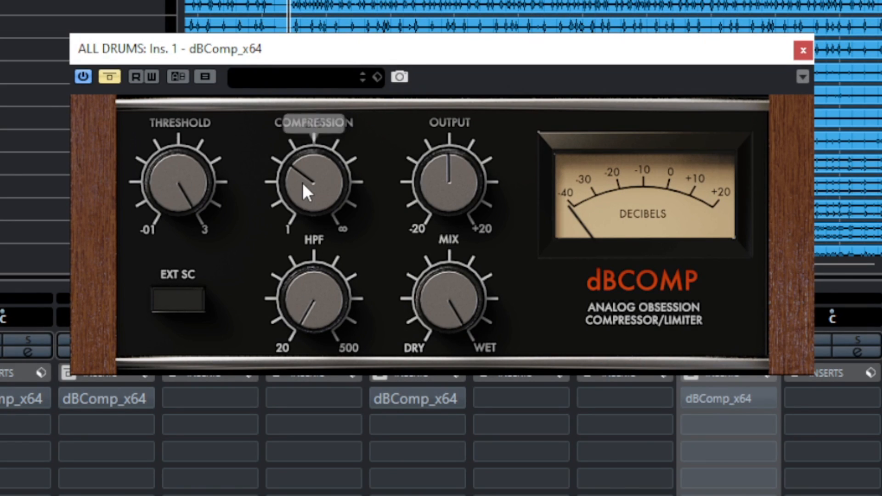
pyautogui.moveTo(303, 184); pyautogui.dragTo(317, 159)
pyautogui.doubleClick(314, 159)
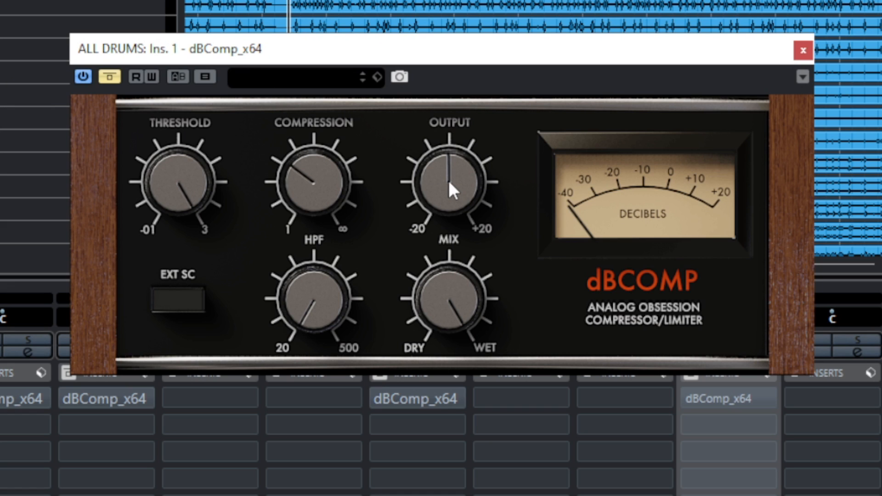
# - Try a higher dBComp output level and reset it to 0 dB, and switch the external sidechain on and off
pyautogui.moveTo(462, 184)
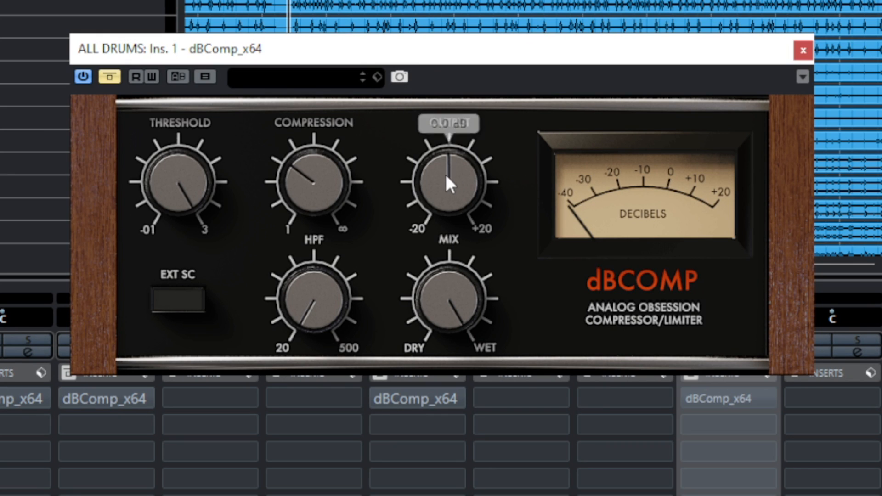
pyautogui.moveTo(443, 174)
pyautogui.mouseDown()
pyautogui.moveTo(443, 157)
pyautogui.moveTo(443, 173)
pyautogui.mouseUp()
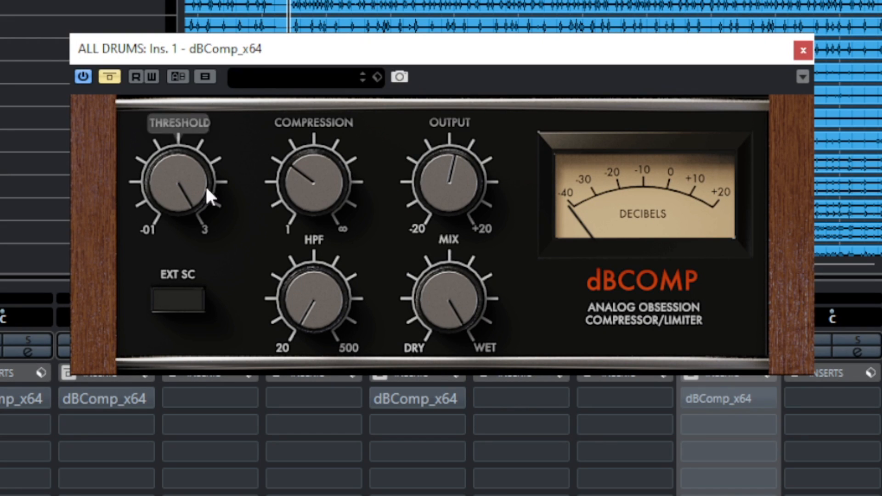
pyautogui.doubleClick(461, 175)
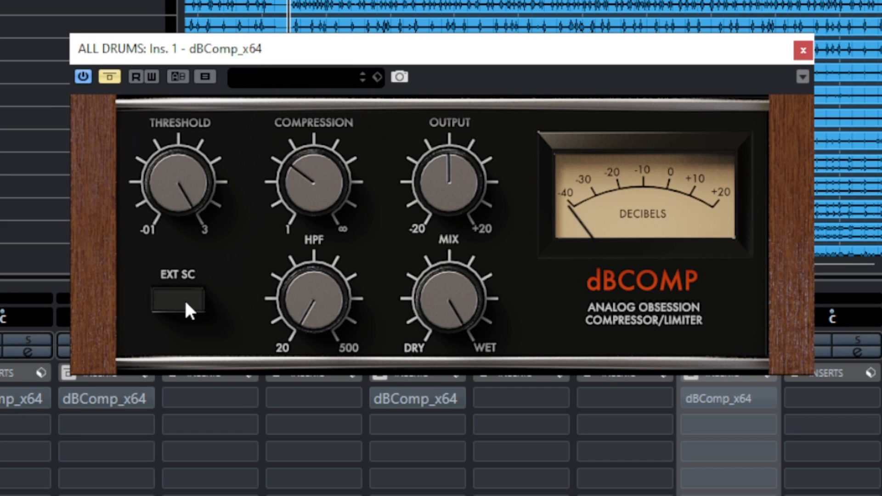
pyautogui.click(185, 301)
pyautogui.click(186, 300)
# - Try higher cutoff frequencies on the dBComp high-pass filter, including about 239 Hz, and return it to 20 Hz
pyautogui.moveTo(329, 309)
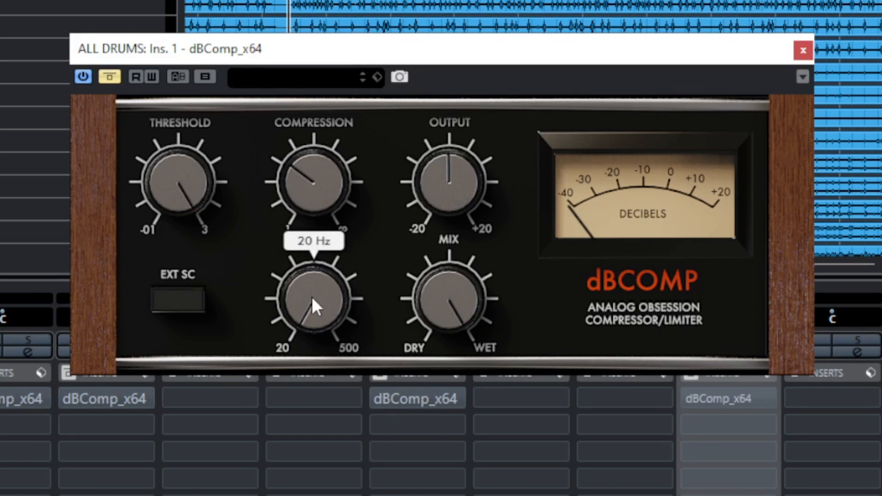
pyautogui.moveTo(308, 317); pyautogui.dragTo(306, 181)
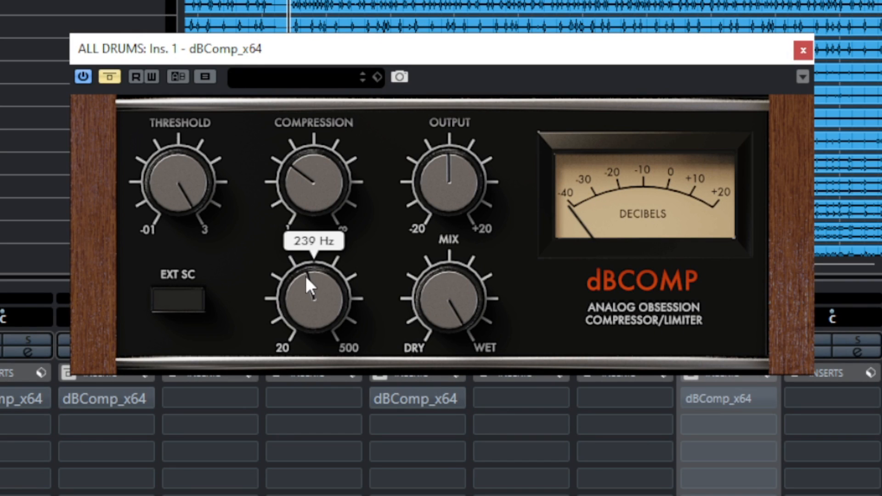
pyautogui.moveTo(308, 278); pyautogui.dragTo(327, 312)
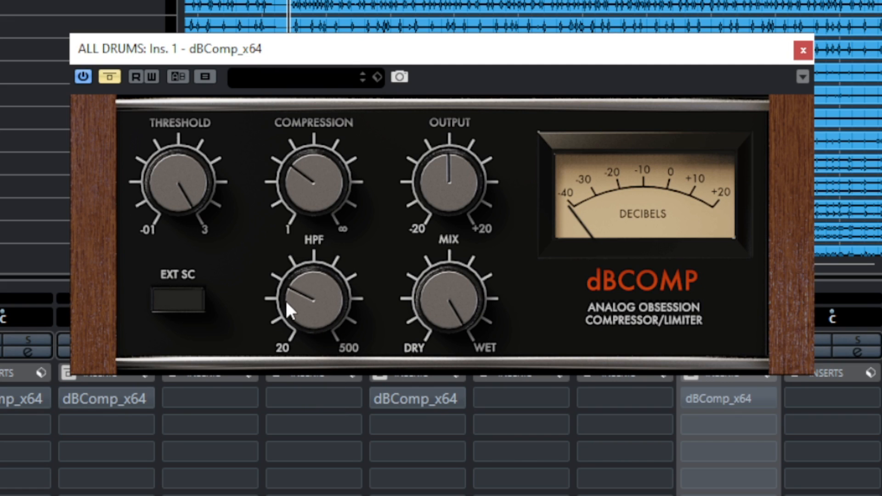
pyautogui.click(296, 306)
pyautogui.moveTo(288, 294); pyautogui.dragTo(288, 284)
pyautogui.moveTo(288, 287); pyautogui.dragTo(288, 340)
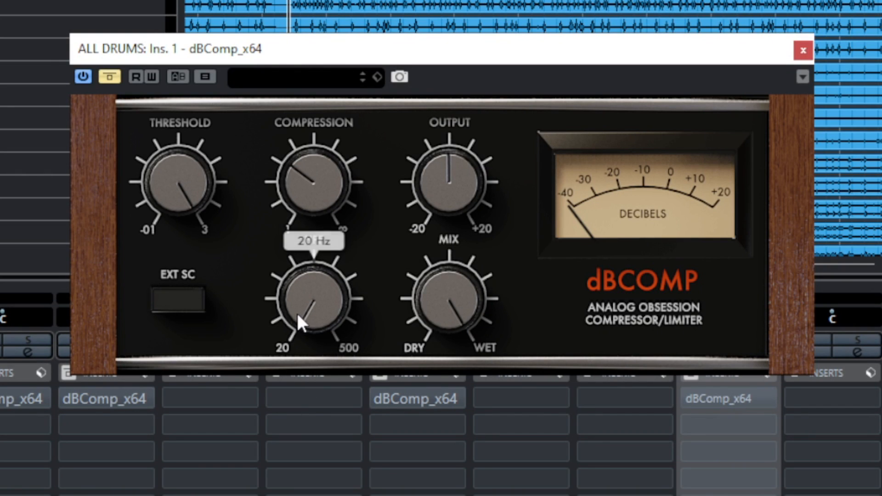
# - Try blending in dry signal by lowering the dBComp mix to about 60%, and return it to 100% wet
pyautogui.moveTo(437, 263)
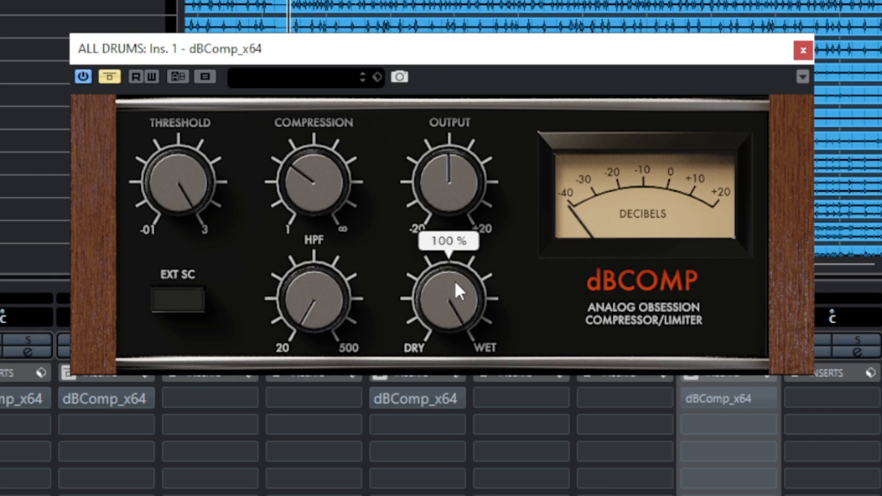
pyautogui.moveTo(450, 281)
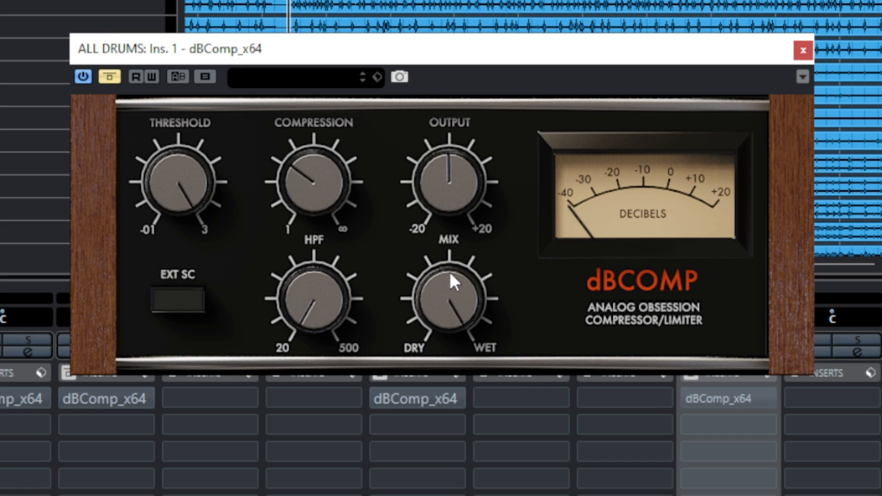
pyautogui.moveTo(450, 272); pyautogui.dragTo(442, 376)
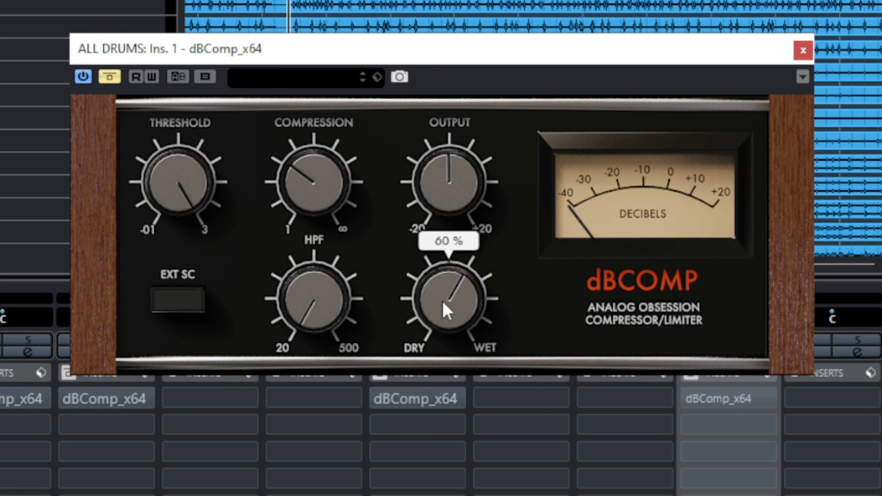
pyautogui.moveTo(442, 299); pyautogui.dragTo(440, 194)
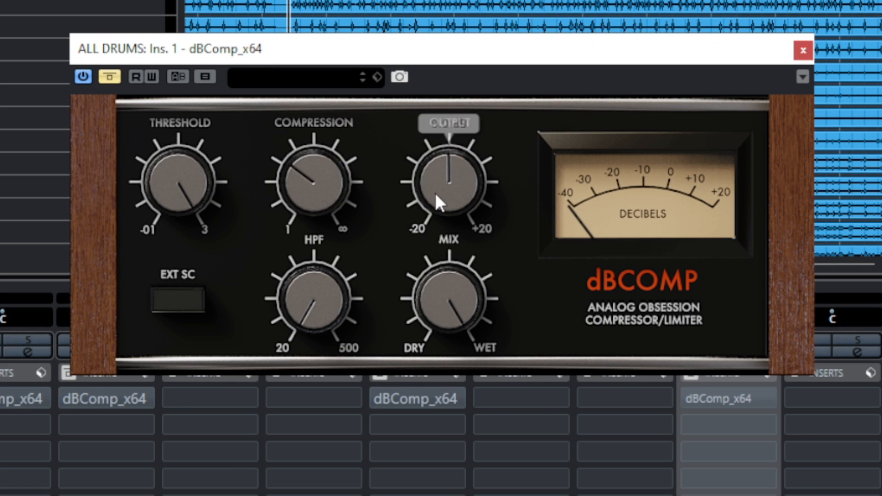
# - Switch the option behind the Analog Obsession label in dBComp on and off
pyautogui.moveTo(315, 189)
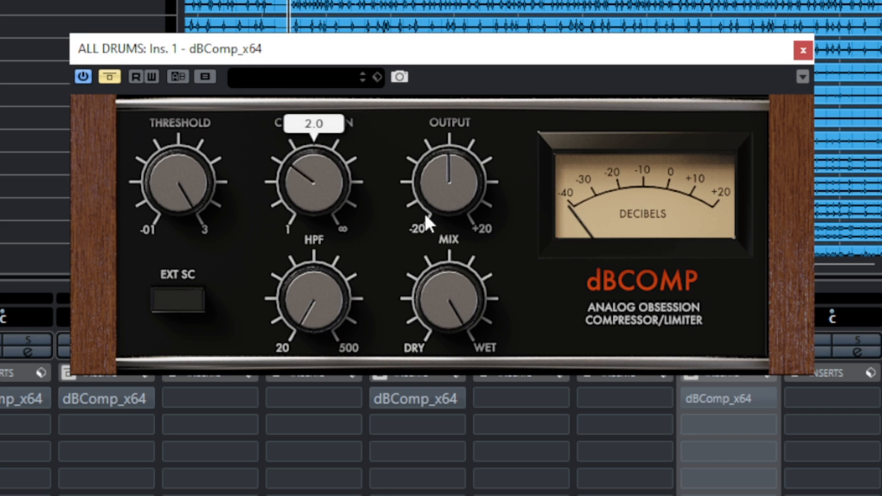
pyautogui.moveTo(407, 193)
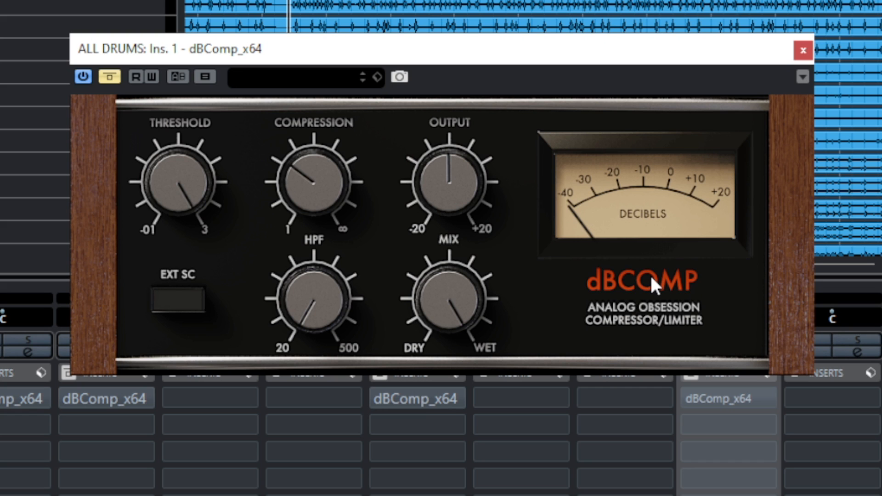
pyautogui.click(646, 305)
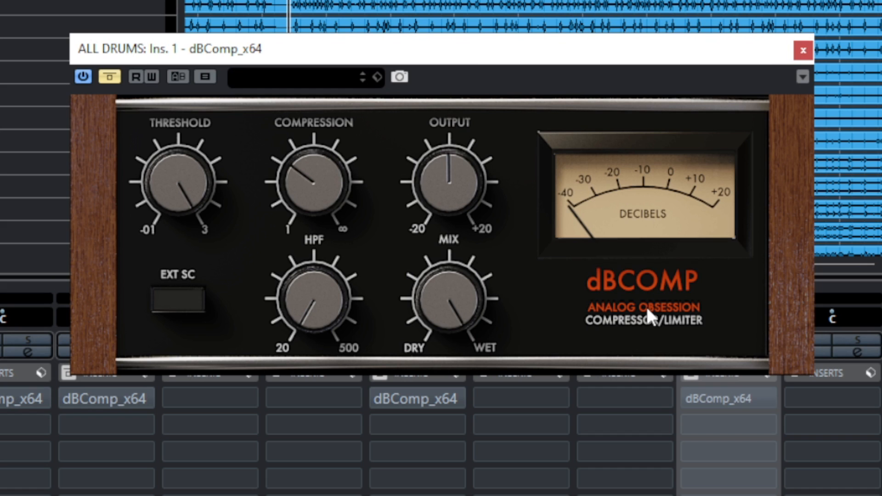
pyautogui.click(647, 309)
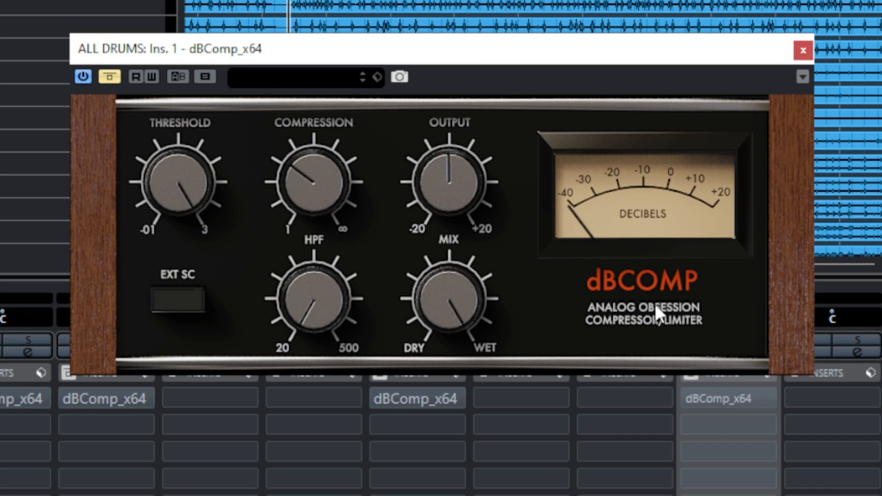
# - Close the dBComp window for ALL DRUMS, reopen it from its insert slot and close it again
pyautogui.click(645, 306)
pyautogui.moveTo(308, 195)
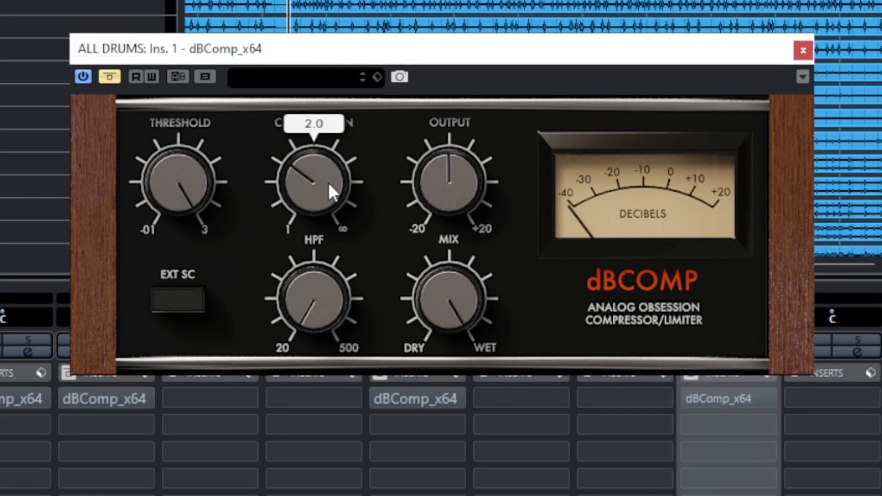
pyautogui.moveTo(191, 184)
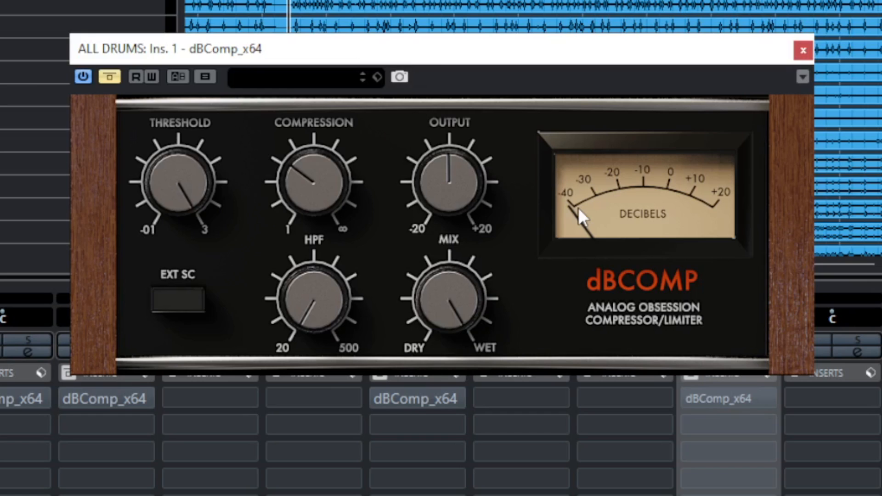
pyautogui.click(803, 50)
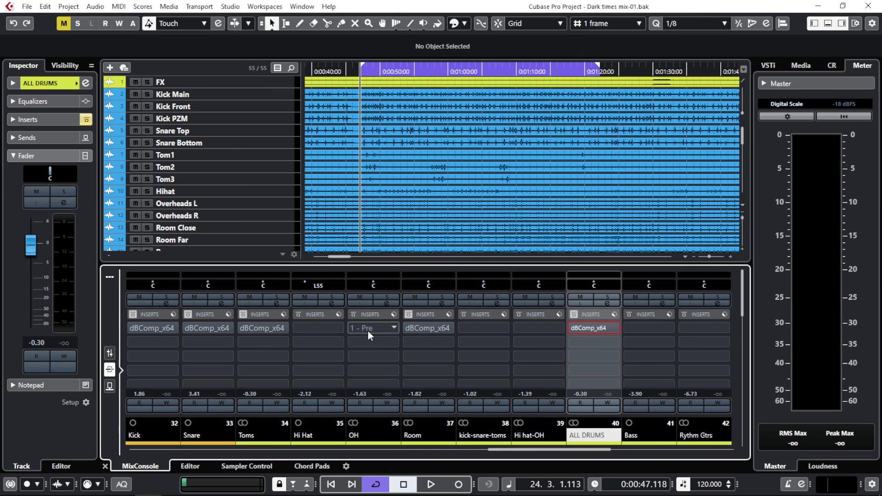
pyautogui.doubleClick(596, 329)
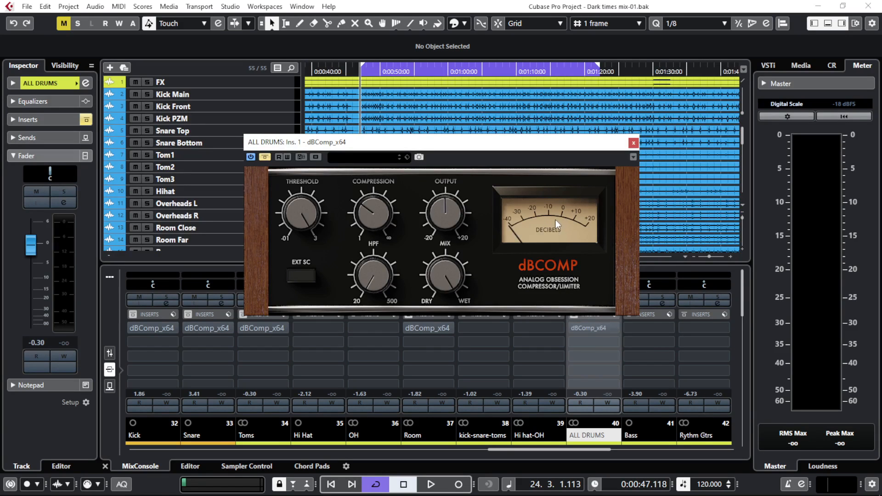
pyautogui.hotkey('ctrl', 'w')
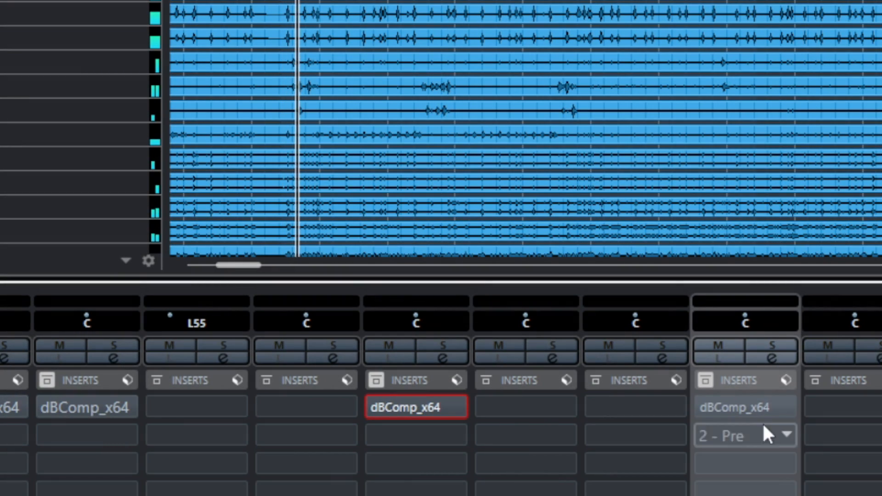
# - Solo the ALL DRUMS channel during playback, and open its dBComp insert and take it out of bypass
pyautogui.click(771, 345)
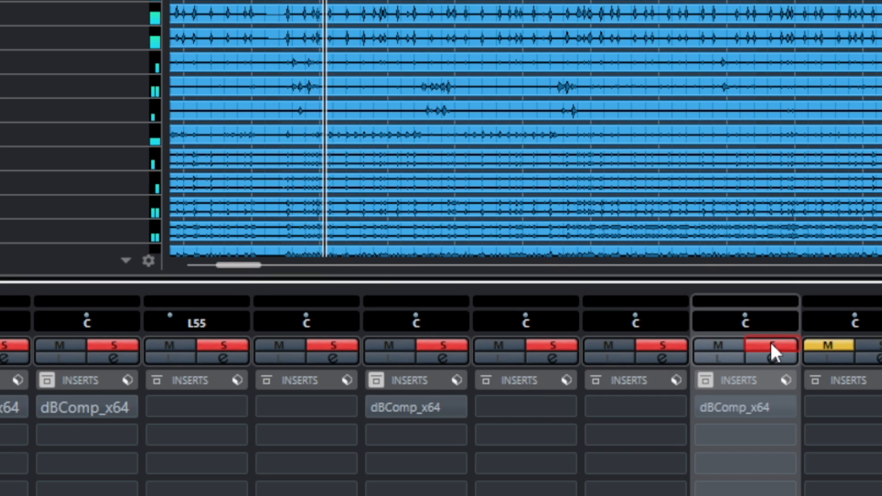
pyautogui.click(754, 408)
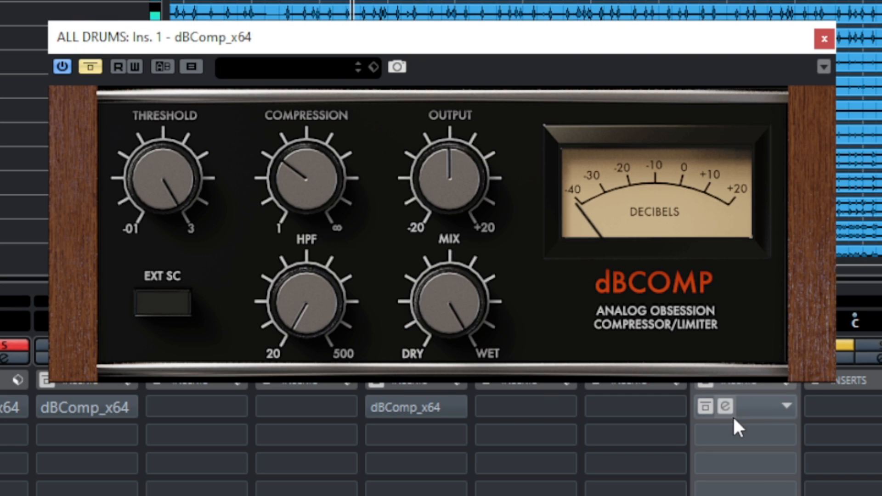
pyautogui.click(99, 69)
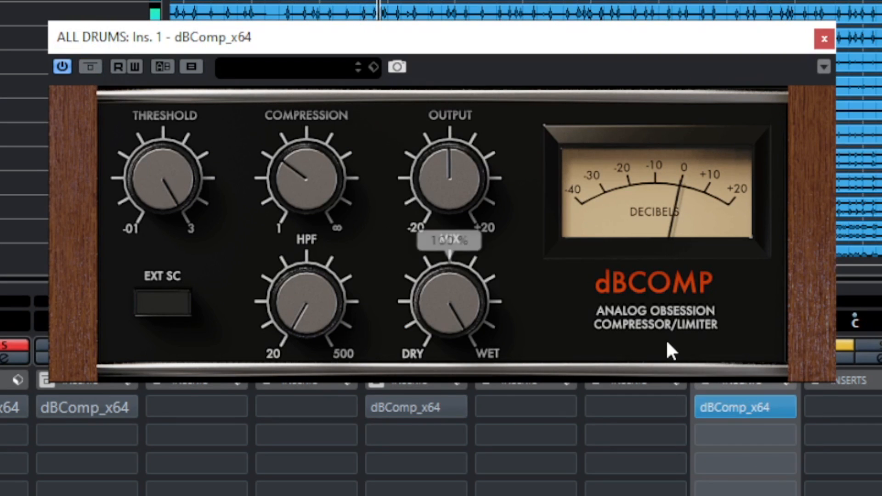
# - Lower the dBComp threshold on ALL DRUMS to just below the middle of its range and compare with bypass
pyautogui.moveTo(179, 153); pyautogui.dragTo(175, 324)
pyautogui.click(89, 67)
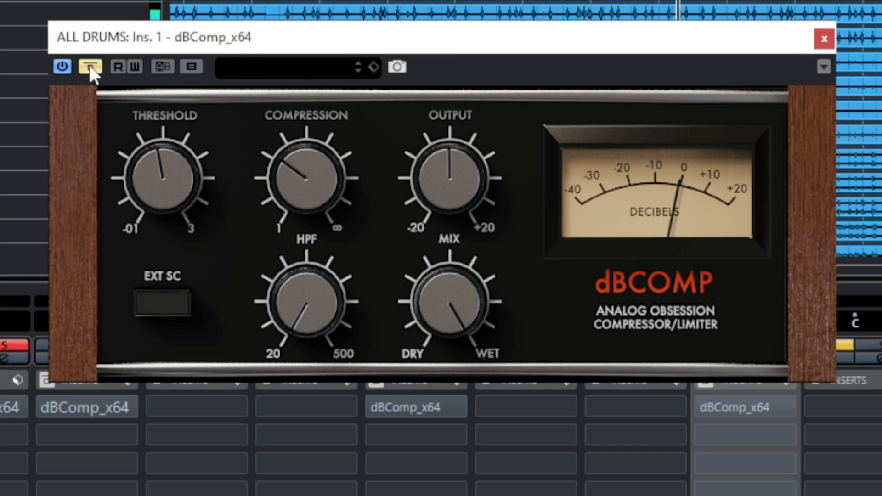
pyautogui.click(89, 67)
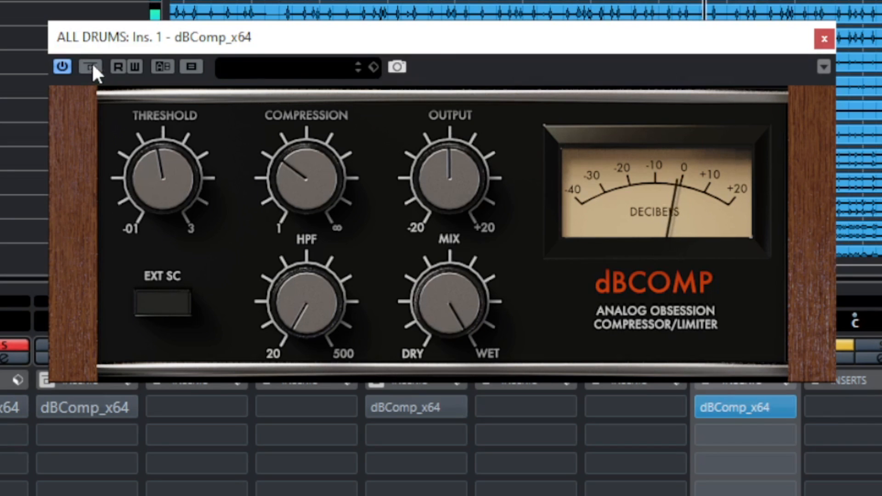
# - Raise the ALL DRUMS dBComp output slightly above 0 dB and compare twice using the plug-in's own logo bypass
pyautogui.moveTo(437, 169)
pyautogui.moveTo(437, 169); pyautogui.dragTo(437, 153)
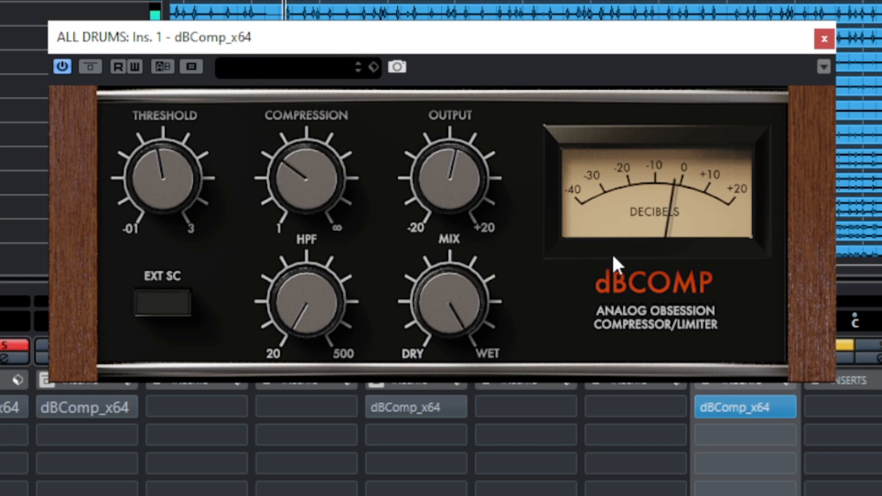
pyautogui.click(639, 283)
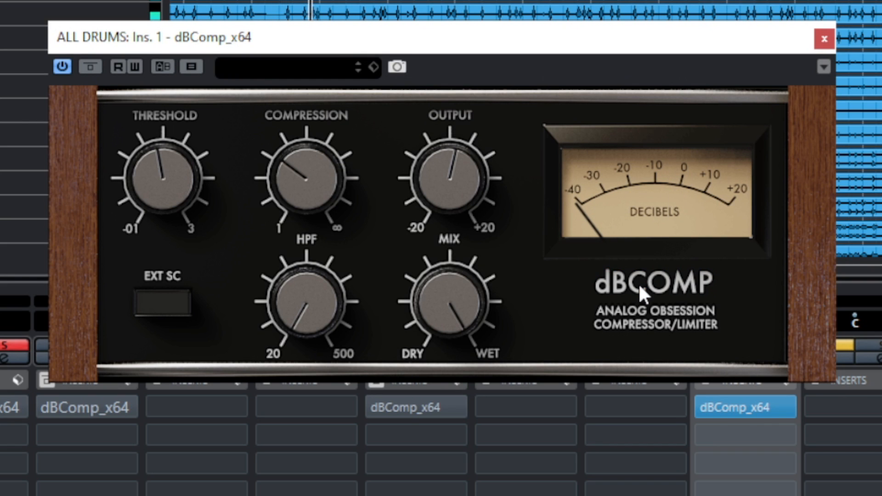
pyautogui.click(640, 287)
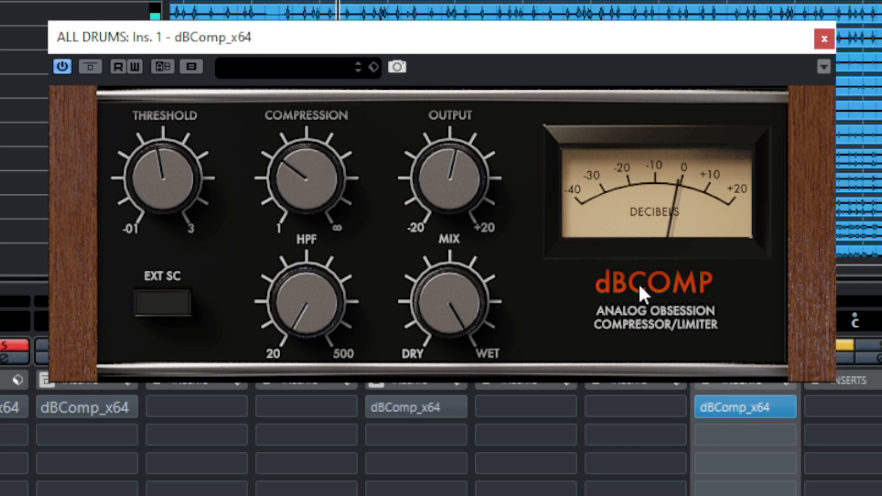
pyautogui.click(640, 286)
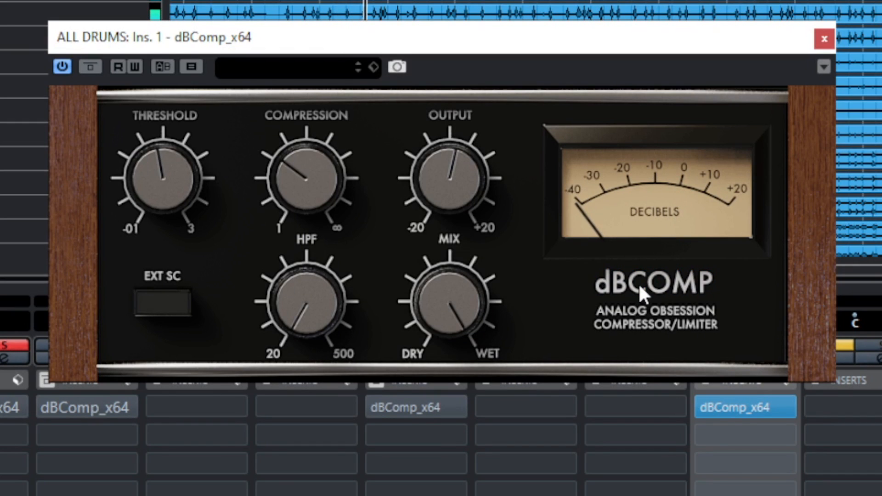
pyautogui.click(640, 287)
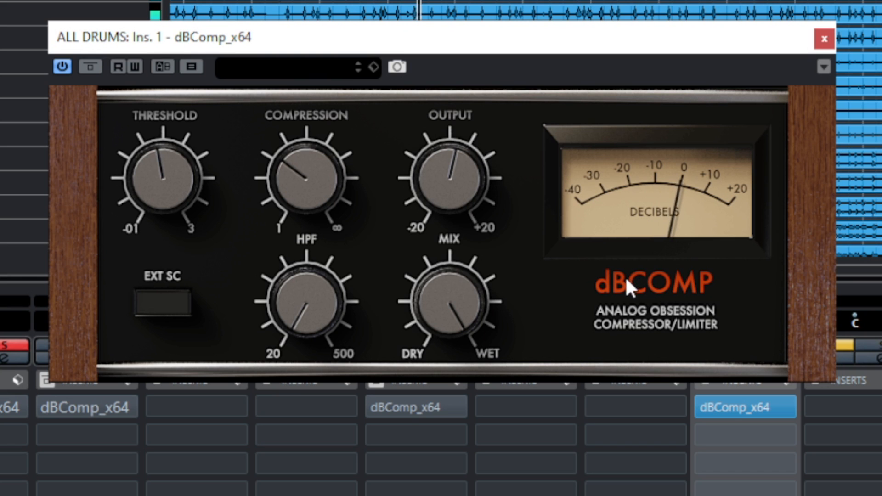
# - Try the high-pass filter on the ALL DRUMS dBComp, return it to 20 Hz and recheck with the logo bypass
pyautogui.moveTo(340, 318)
pyautogui.moveTo(338, 314); pyautogui.dragTo(265, 383)
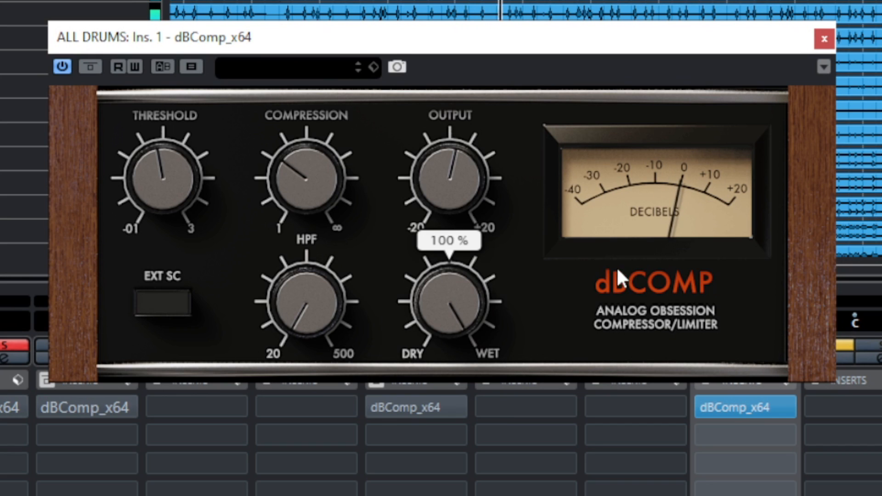
pyautogui.click(650, 280)
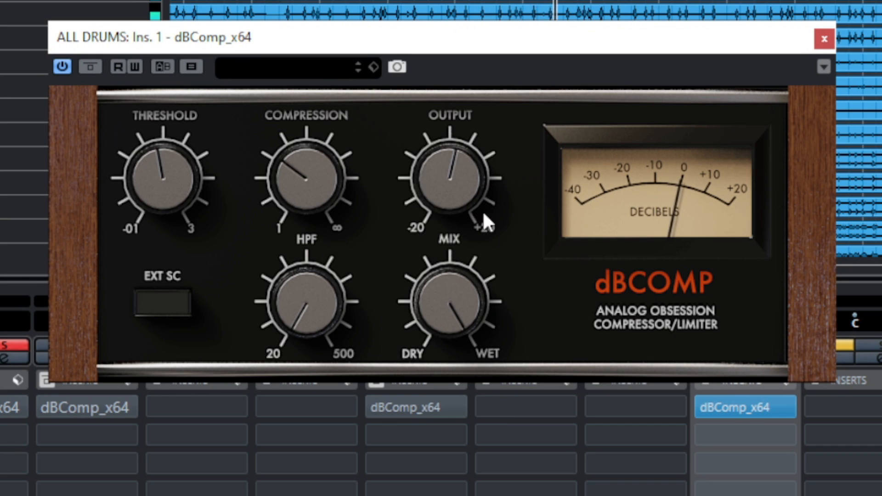
# - Fine-tune the ALL DRUMS dBComp output to about 2 dB, comparing the level against the bypassed signal
pyautogui.moveTo(457, 196); pyautogui.dragTo(458, 195)
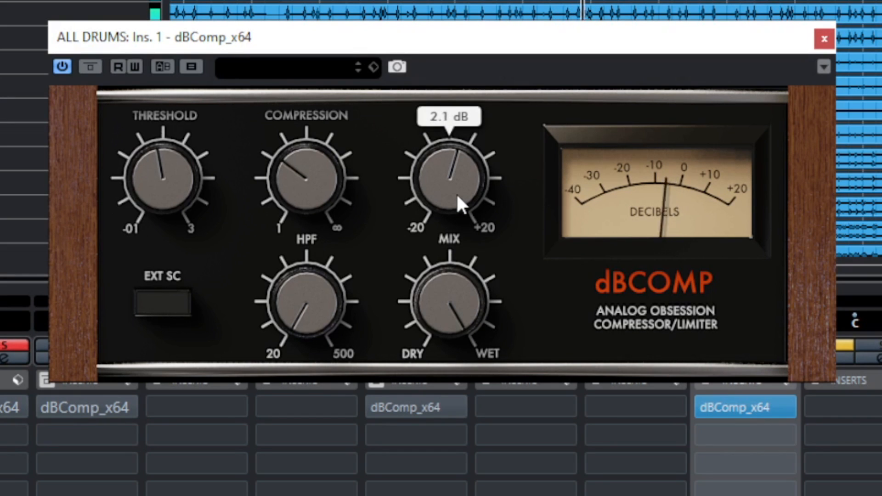
pyautogui.click(91, 68)
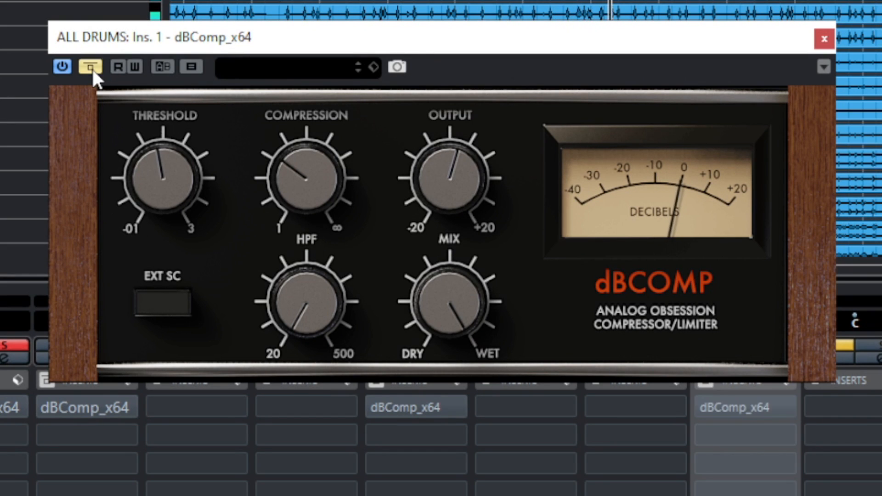
pyautogui.click(92, 70)
pyautogui.moveTo(429, 192); pyautogui.dragTo(431, 195)
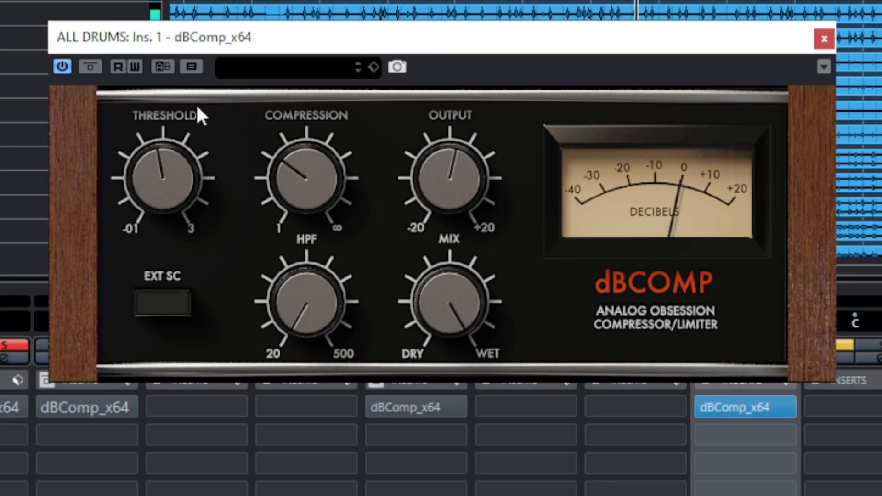
pyautogui.click(97, 68)
pyautogui.click(93, 69)
pyautogui.moveTo(423, 173)
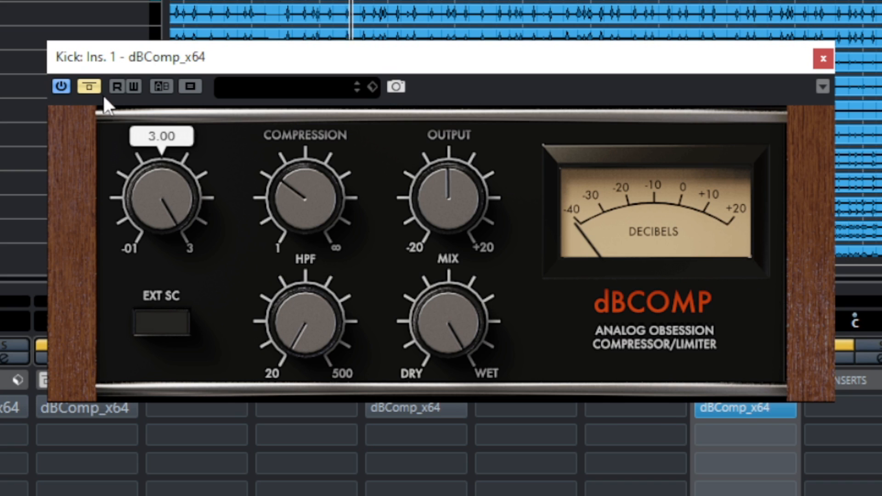
# - Activate dBComp on the Kick channel with a threshold of 0.33 and the high-pass filter slightly above 20 Hz
pyautogui.click(96, 82)
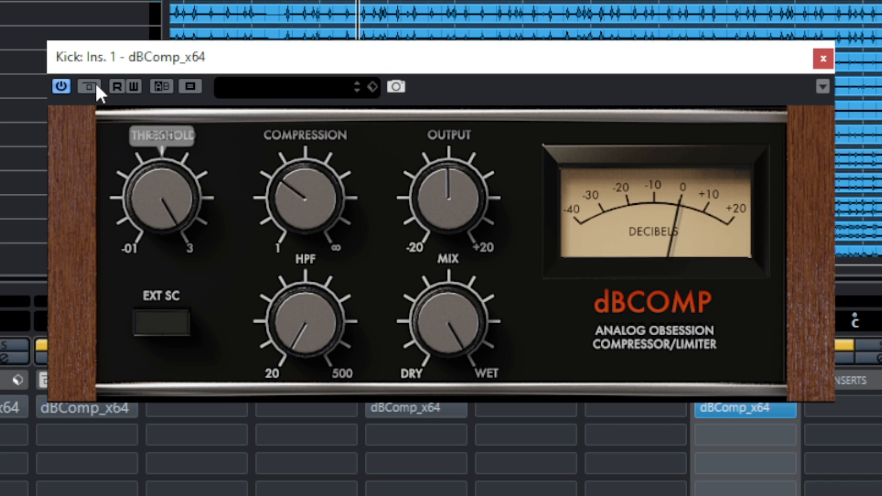
pyautogui.moveTo(185, 211); pyautogui.dragTo(197, 407)
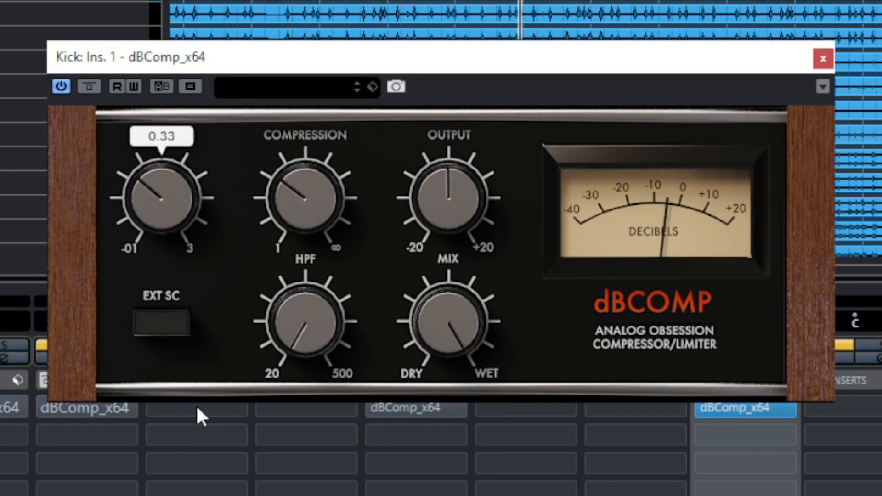
pyautogui.moveTo(304, 266); pyautogui.dragTo(230, 359)
# - Raise the Kick dBComp output to 2.2 dB and compare the compressed kick with bypass twice
pyautogui.moveTo(436, 219)
pyautogui.moveTo(436, 219); pyautogui.dragTo(435, 205)
pyautogui.click(89, 85)
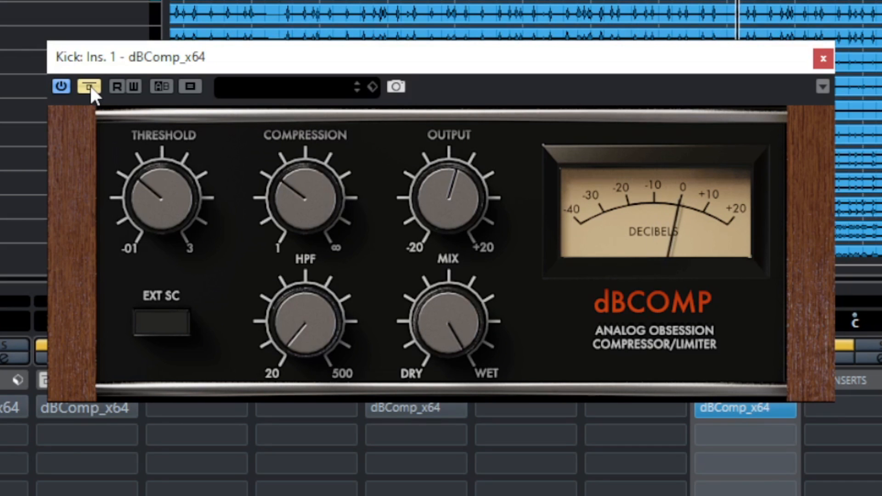
pyautogui.click(90, 84)
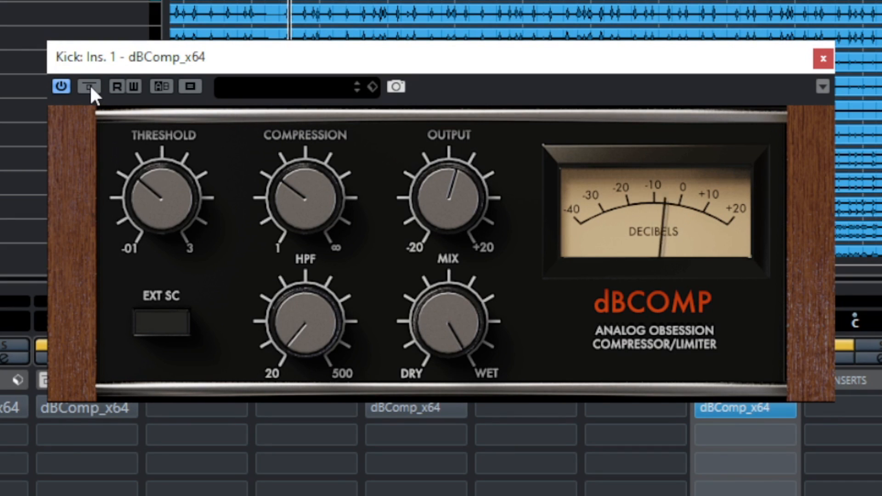
pyautogui.moveTo(503, 333)
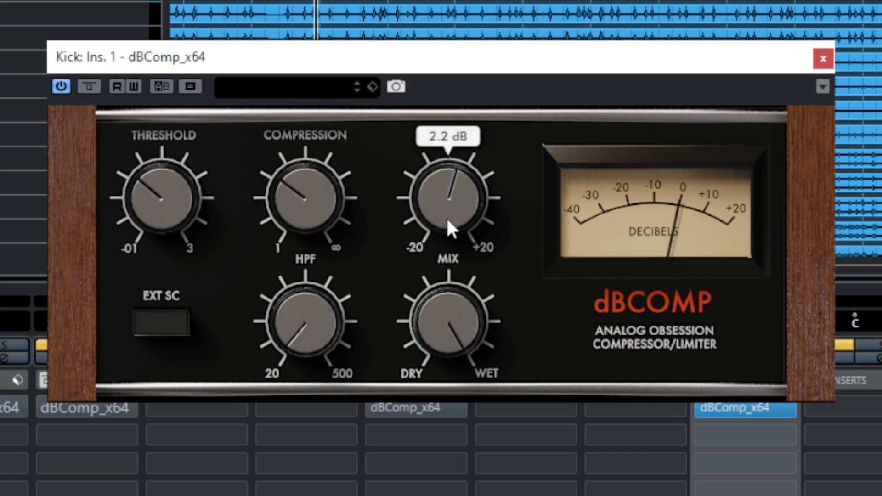
pyautogui.click(94, 89)
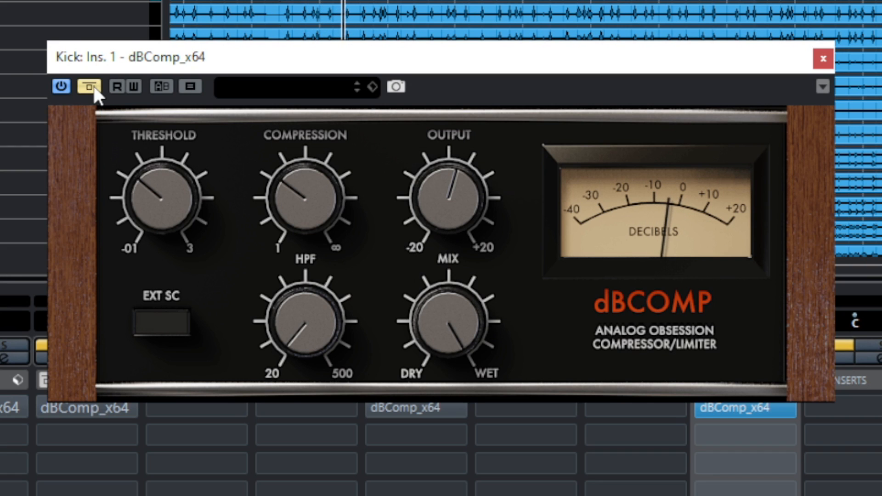
pyautogui.click(94, 89)
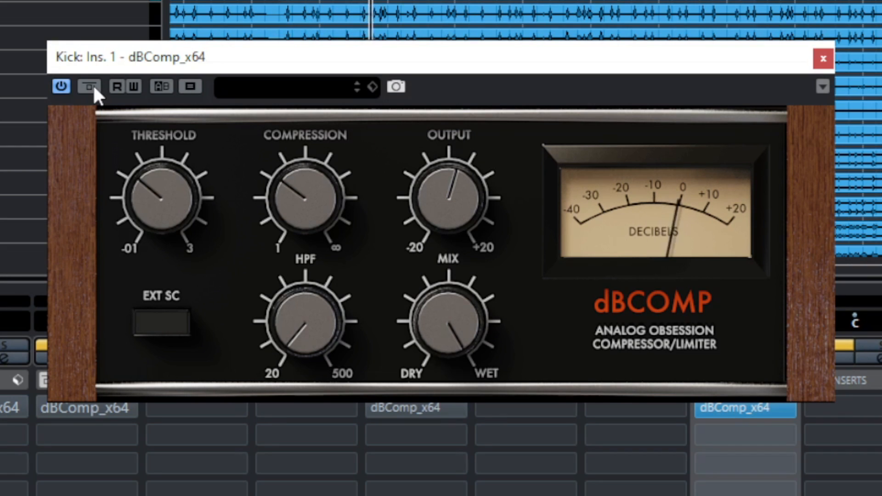
# - Try a different compression amount on the Kick dBComp, return it to about 2.0 and check against bypass
pyautogui.moveTo(309, 181)
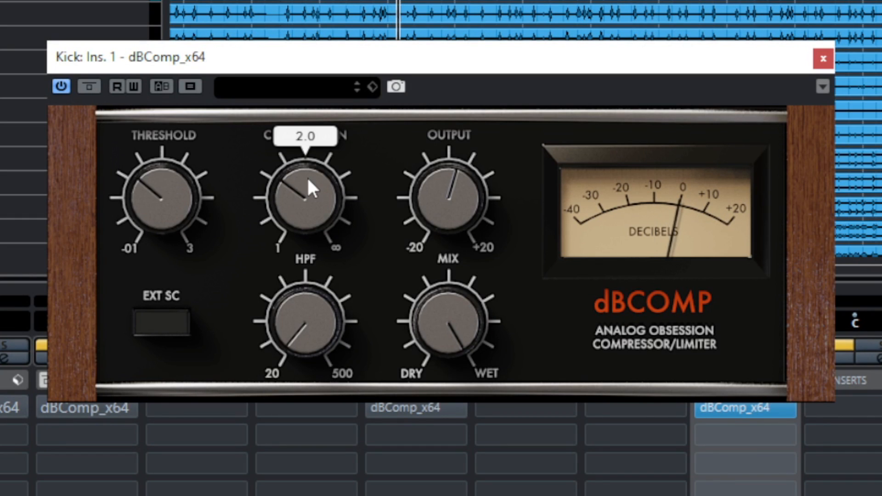
pyautogui.moveTo(308, 179); pyautogui.dragTo(315, 202)
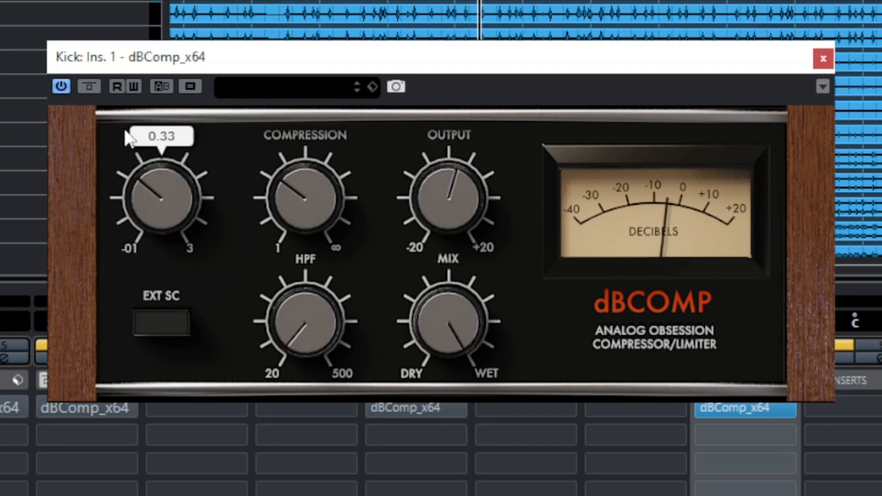
pyautogui.click(95, 89)
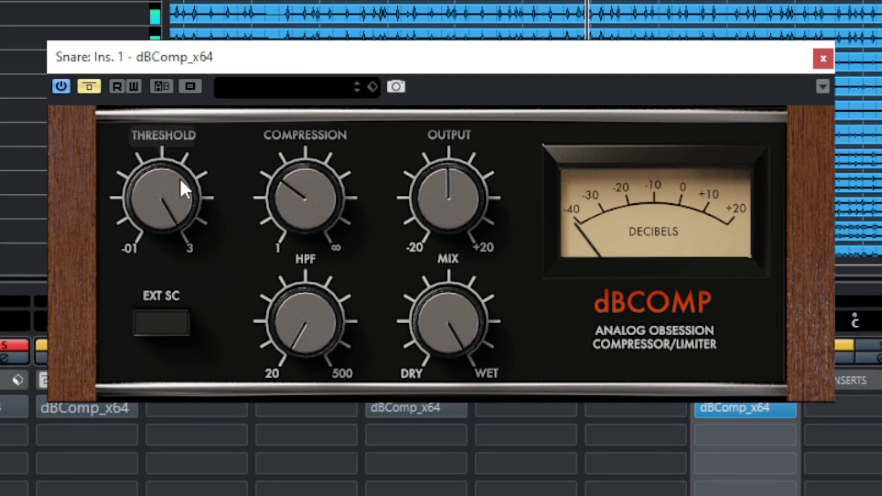
# - Activate dBComp on the Snare channel, lower its threshold to about a quarter of its range and set compression to 3.3
pyautogui.click(90, 88)
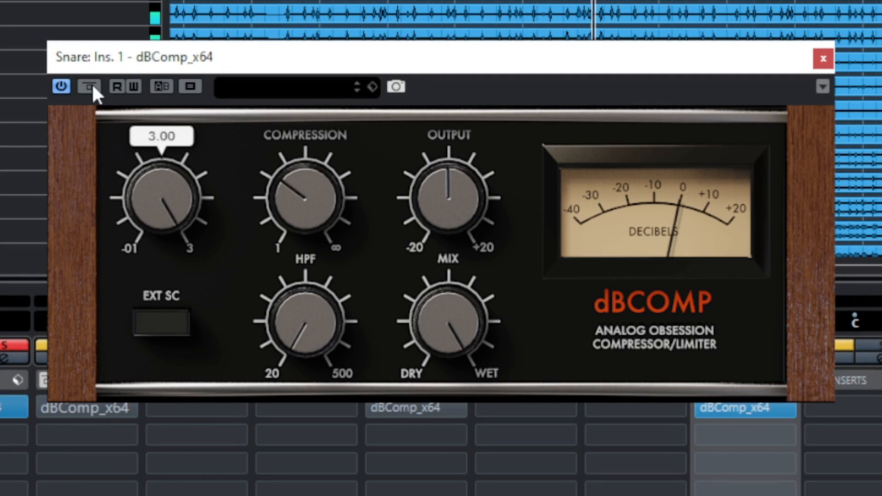
pyautogui.moveTo(178, 180); pyautogui.dragTo(169, 404)
pyautogui.moveTo(288, 213); pyautogui.dragTo(271, 159)
pyautogui.moveTo(266, 173); pyautogui.dragTo(263, 193)
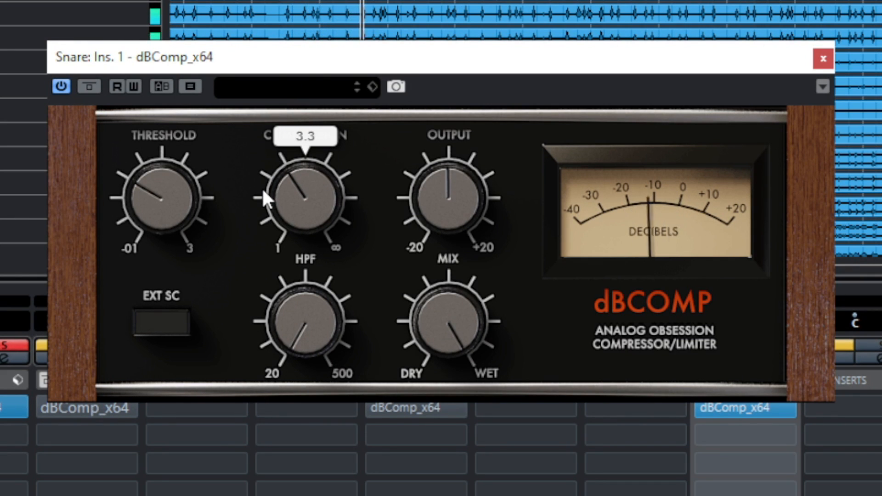
pyautogui.moveTo(158, 191); pyautogui.dragTo(156, 182)
# - Raise the Snare dBComp output slightly above 0 dB to make up the level
pyautogui.moveTo(424, 204)
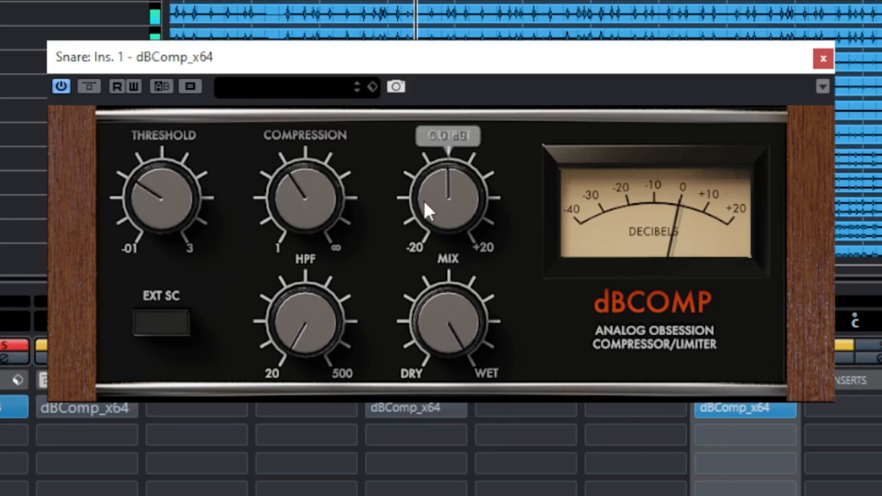
pyautogui.moveTo(423, 199); pyautogui.dragTo(425, 180)
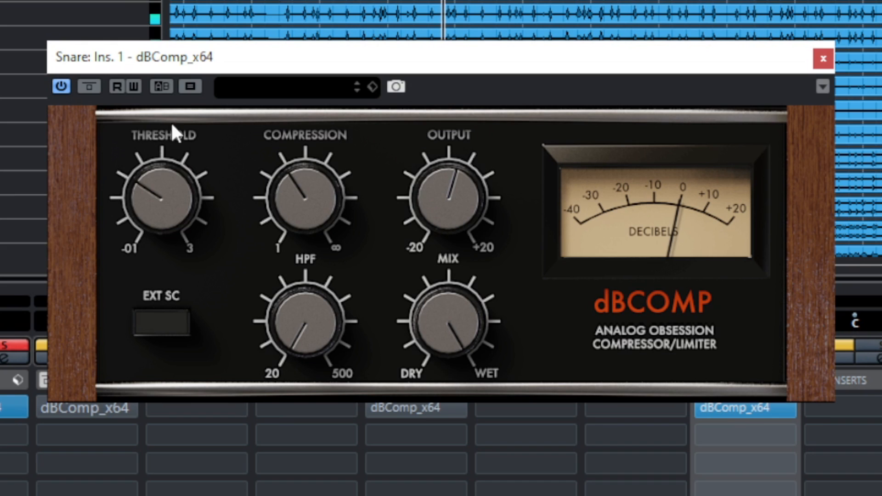
# - Compare the compressed snare with bypass, and lower the Snare dBComp threshold to -0.29 and compression to 2.6
pyautogui.click(91, 90)
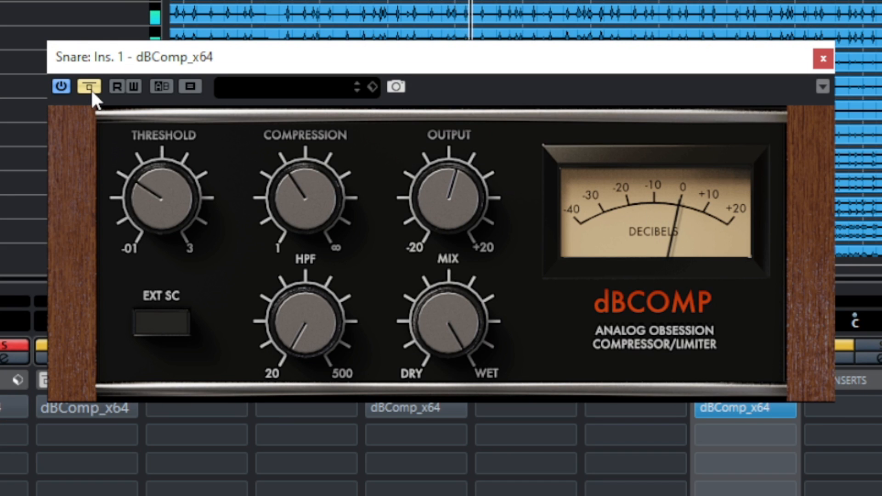
pyautogui.click(90, 89)
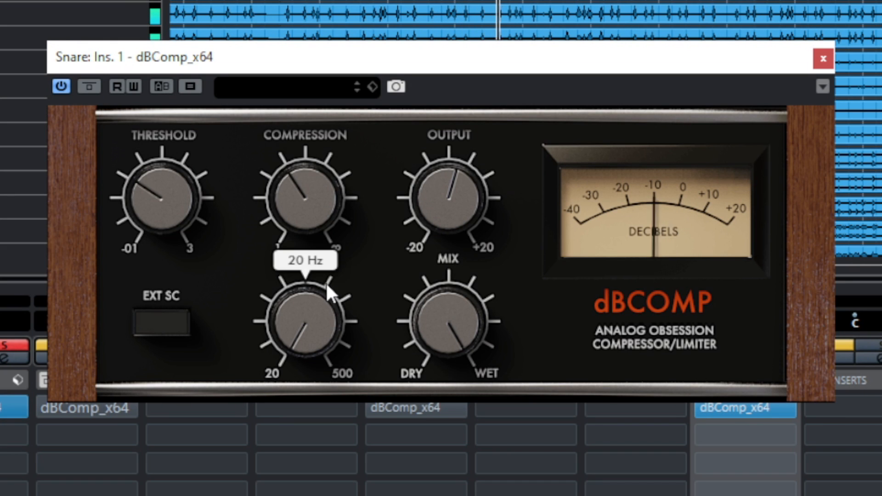
pyautogui.moveTo(172, 192)
pyautogui.moveTo(173, 195); pyautogui.dragTo(169, 240)
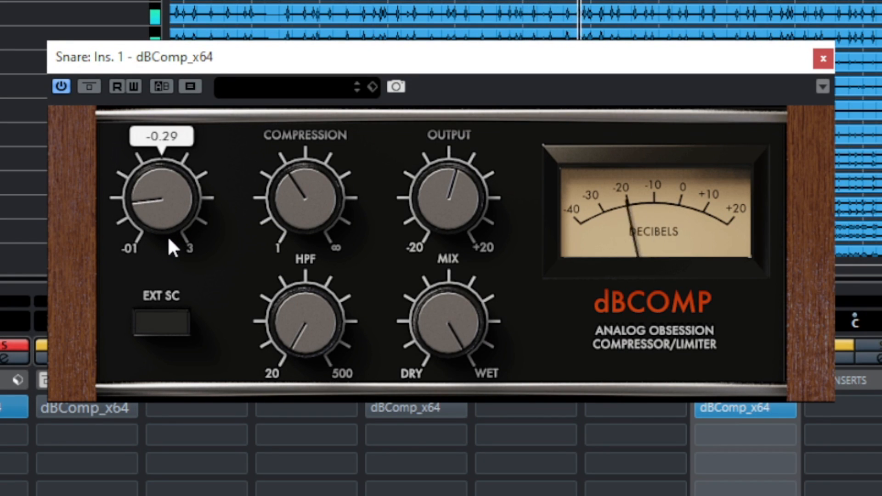
pyautogui.moveTo(321, 211); pyautogui.dragTo(316, 214)
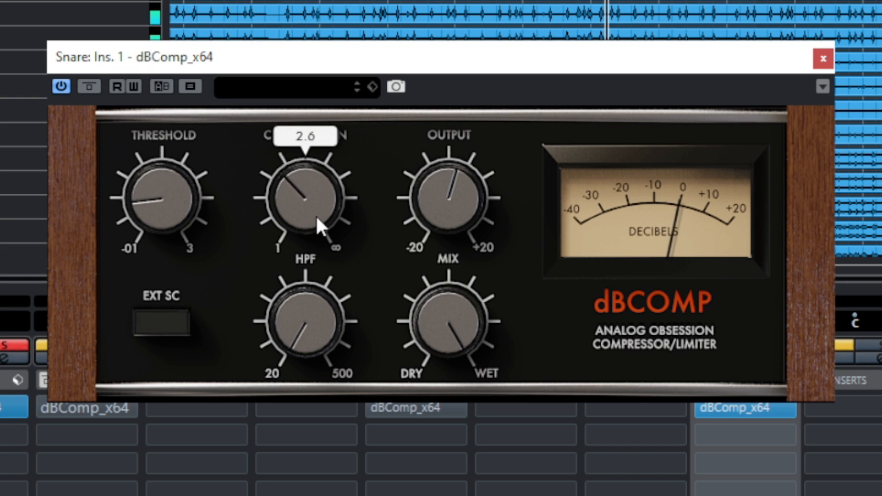
# - Raise the Snare dBComp output well above 0 dB in two stages, comparing with bypass in between
pyautogui.moveTo(432, 218)
pyautogui.moveTo(431, 210); pyautogui.dragTo(432, 188)
pyautogui.click(86, 88)
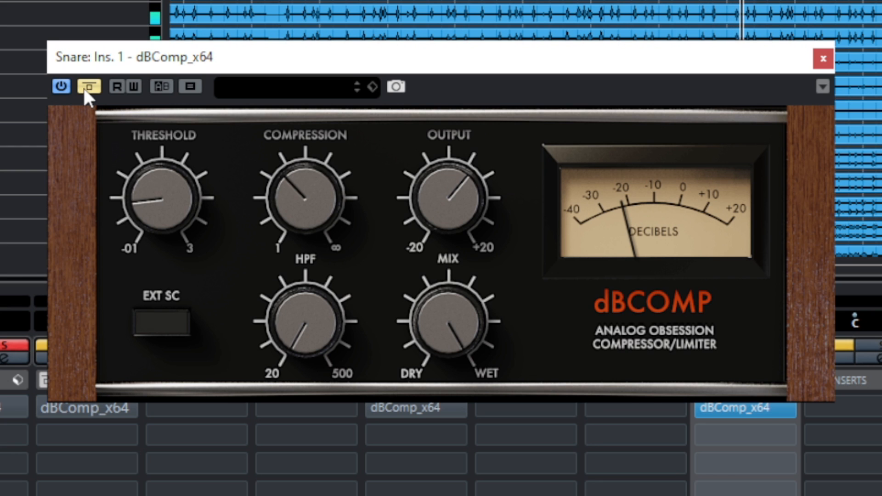
pyautogui.click(83, 88)
pyautogui.moveTo(440, 189); pyautogui.dragTo(442, 178)
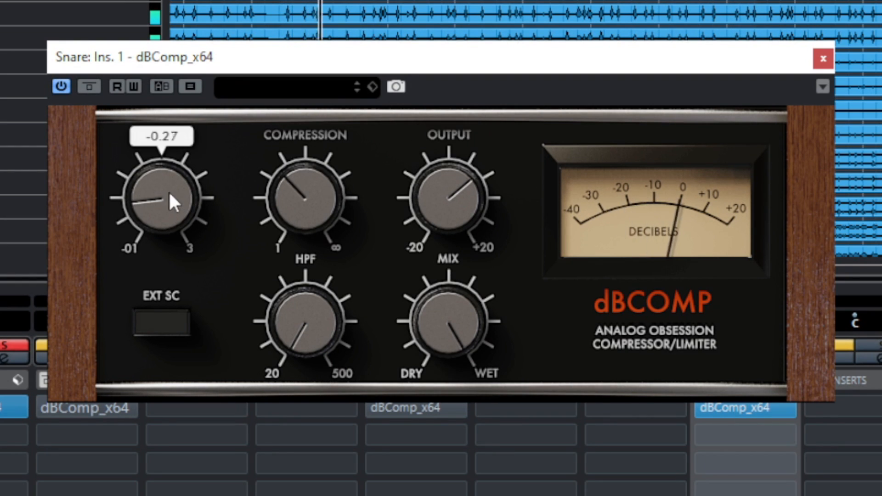
# - Raise the Snare dBComp threshold slightly, set compression to 2.8 and compare with bypass
pyautogui.moveTo(173, 198); pyautogui.dragTo(175, 179)
pyautogui.moveTo(316, 202)
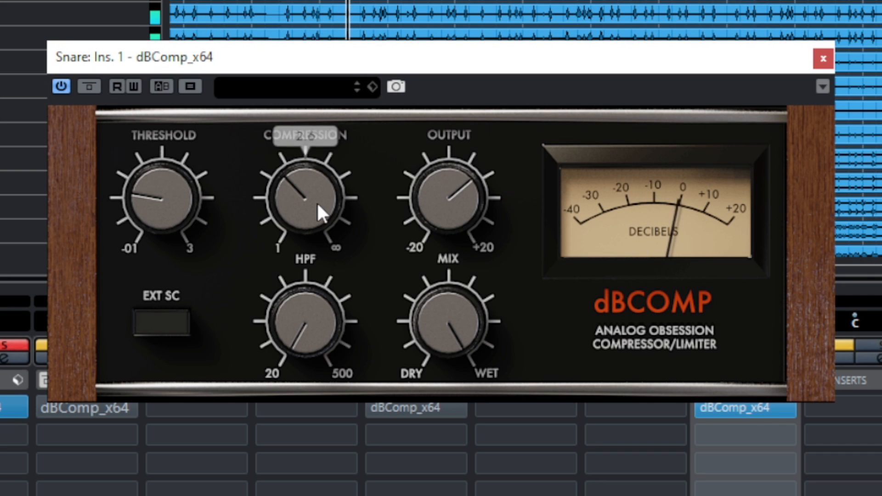
pyautogui.moveTo(316, 200); pyautogui.dragTo(316, 198)
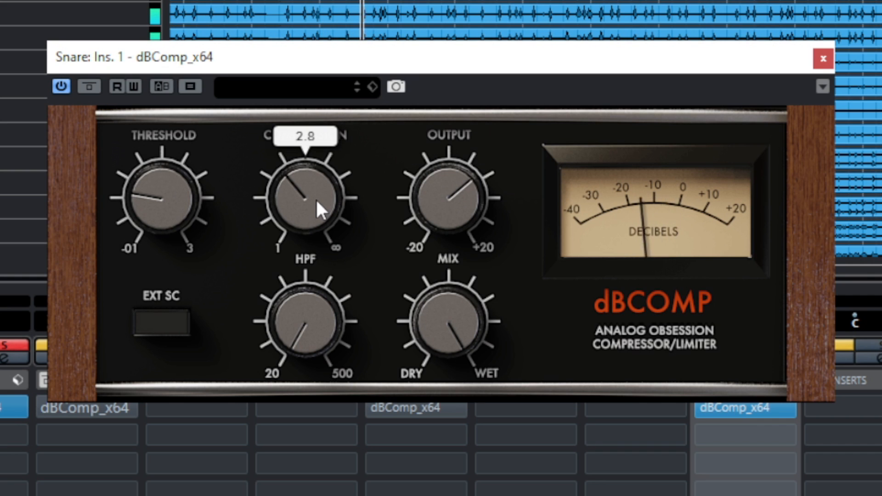
pyautogui.click(89, 87)
pyautogui.click(91, 91)
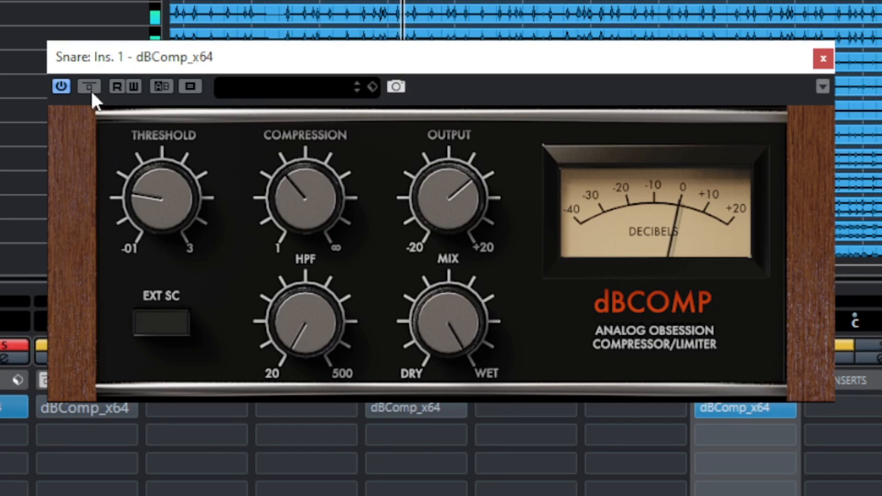
# - Set the Snare dBComp output to 7.1 dB and compare the snare with bypass
pyautogui.moveTo(421, 203); pyautogui.dragTo(426, 200)
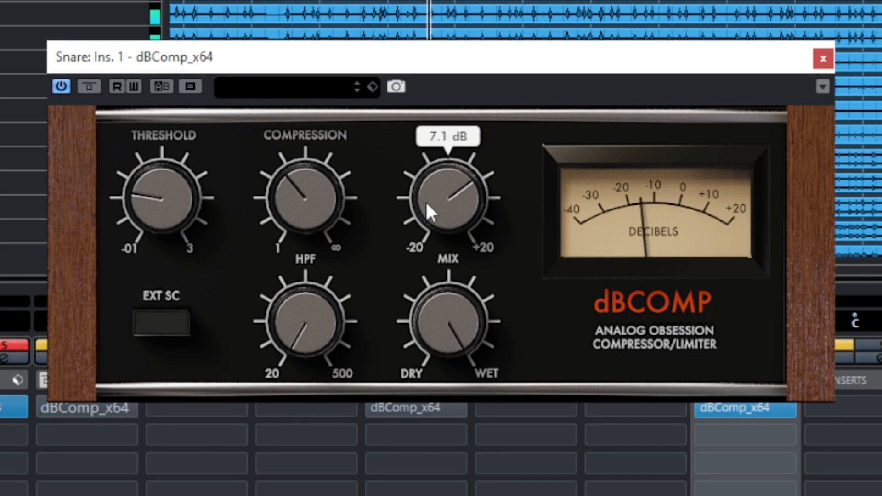
pyautogui.moveTo(253, 169)
pyautogui.click(87, 88)
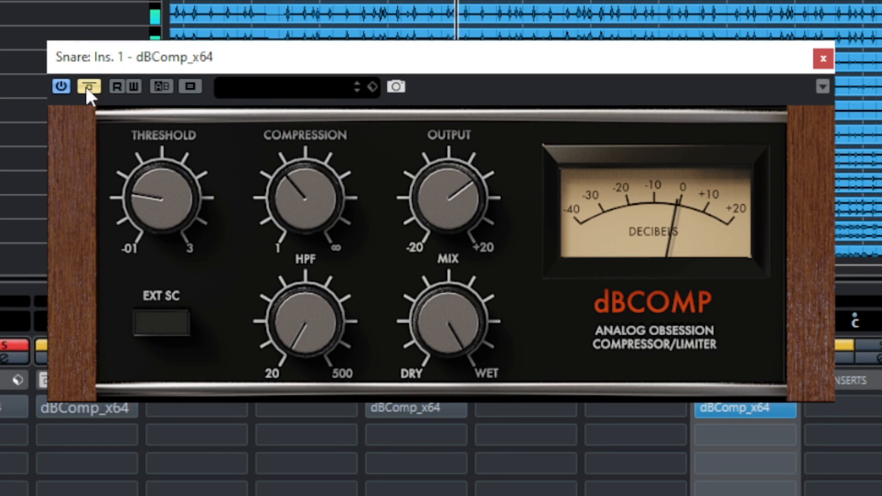
pyautogui.click(87, 91)
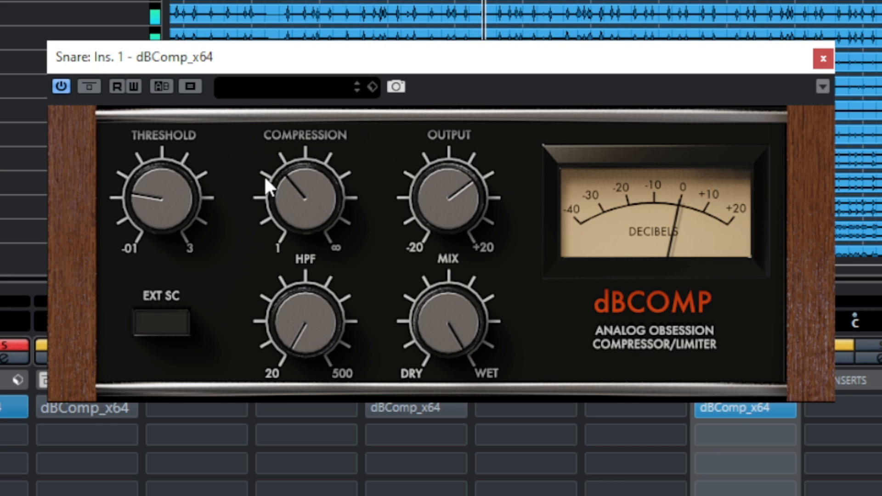
# - Try the Snare dBComp mix at about 50 %, set it to 78 % and compare each setting with bypass
pyautogui.moveTo(453, 311); pyautogui.dragTo(445, 468)
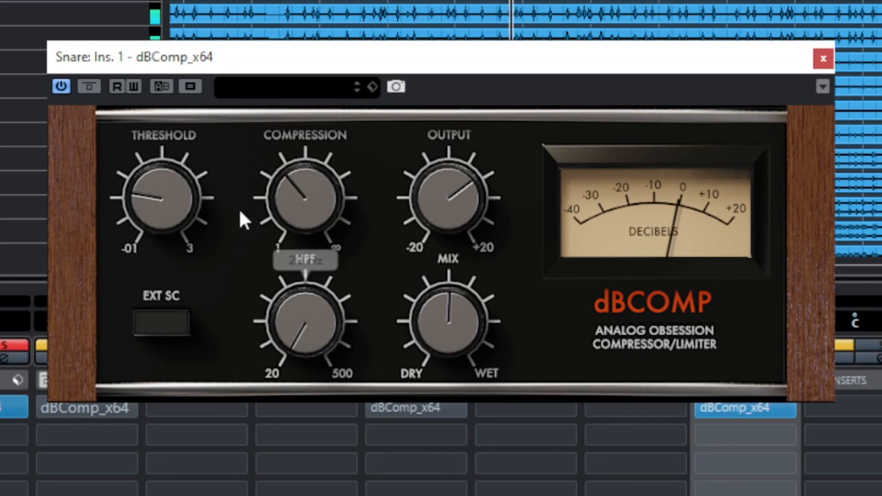
pyautogui.click(89, 86)
pyautogui.click(89, 84)
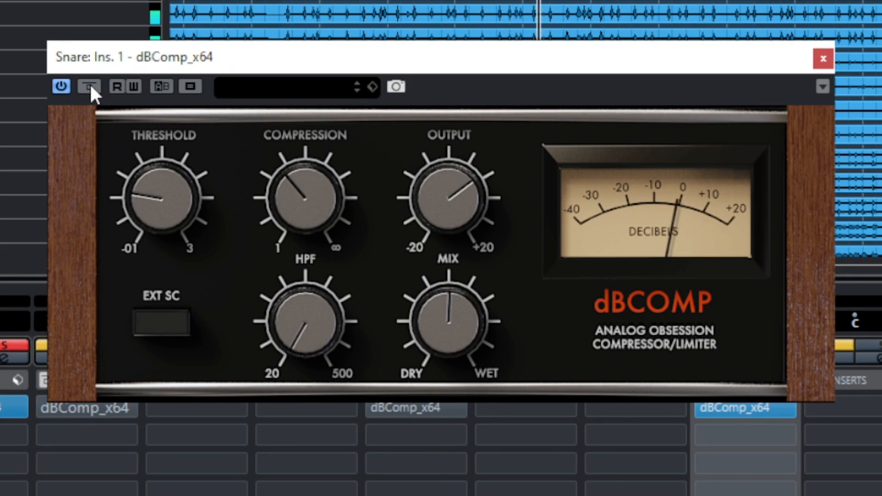
pyautogui.moveTo(418, 312); pyautogui.dragTo(441, 244)
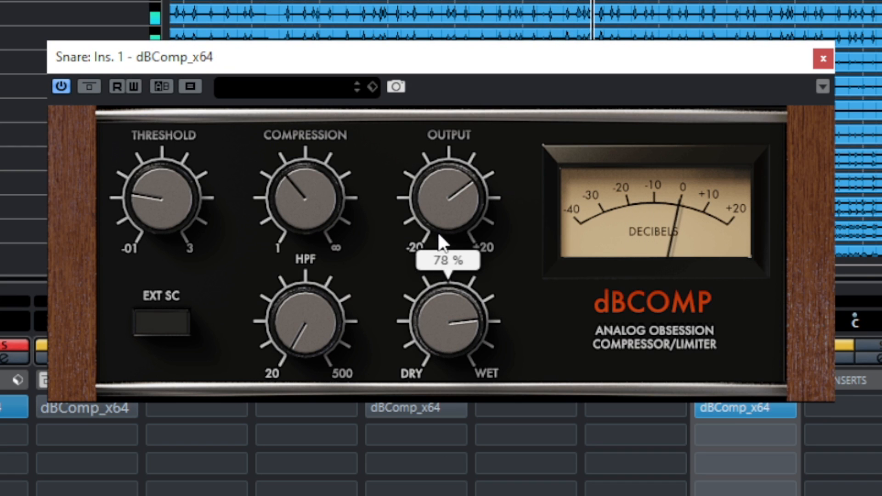
pyautogui.click(90, 88)
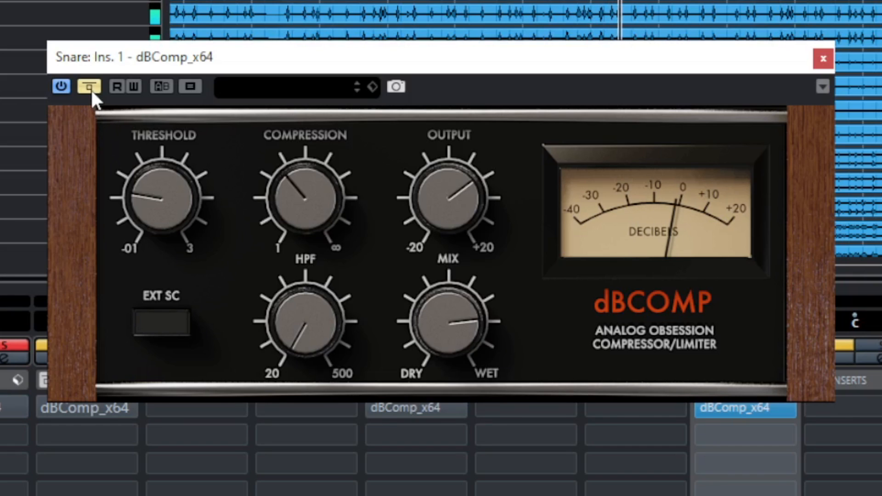
pyautogui.click(90, 88)
# - Lower the Snare dBComp output slightly below 7.1 dB and compare the snare with bypass again
pyautogui.moveTo(429, 195)
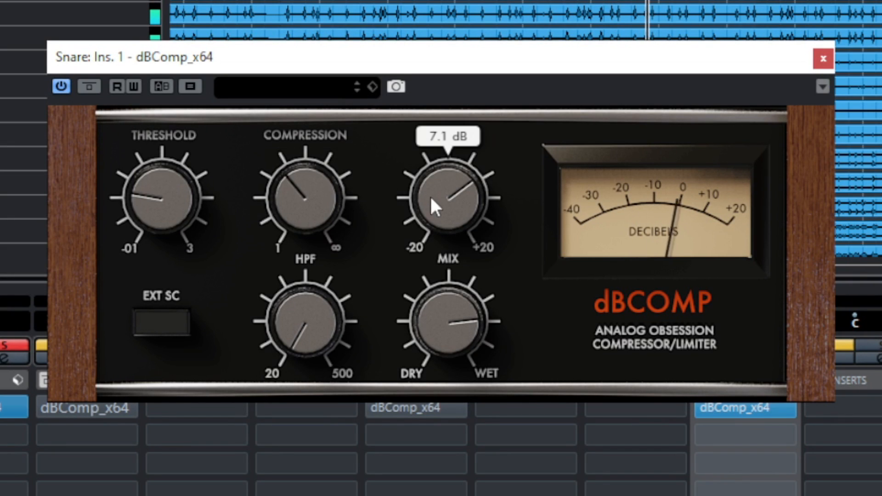
pyautogui.moveTo(442, 201); pyautogui.dragTo(442, 207)
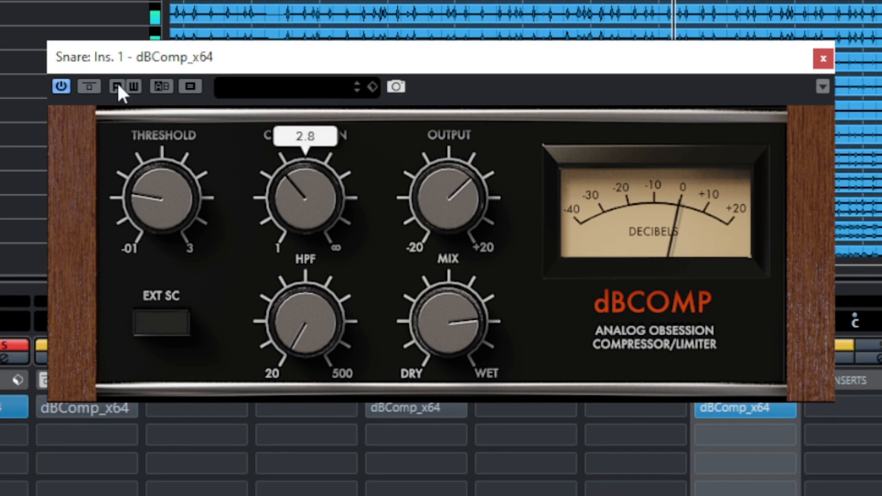
pyautogui.click(90, 86)
pyautogui.click(90, 83)
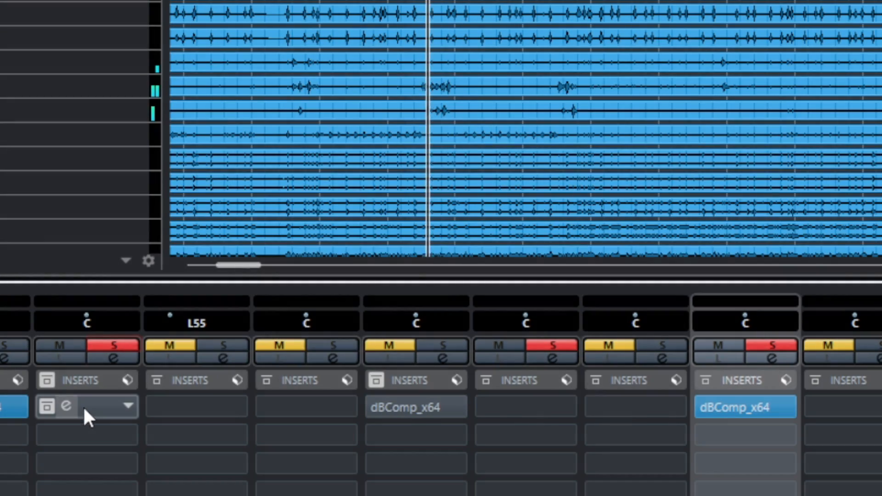
# - Open dBComp on the Toms channel, take it out of bypass and lower its threshold to roughly a third of its range
pyautogui.click(84, 408)
pyautogui.moveTo(352, 342)
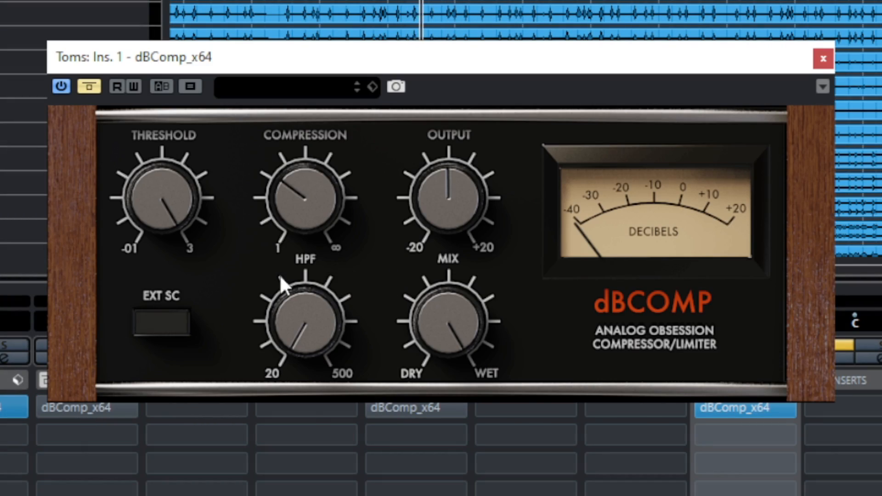
pyautogui.click(91, 86)
pyautogui.moveTo(170, 184); pyautogui.dragTo(171, 324)
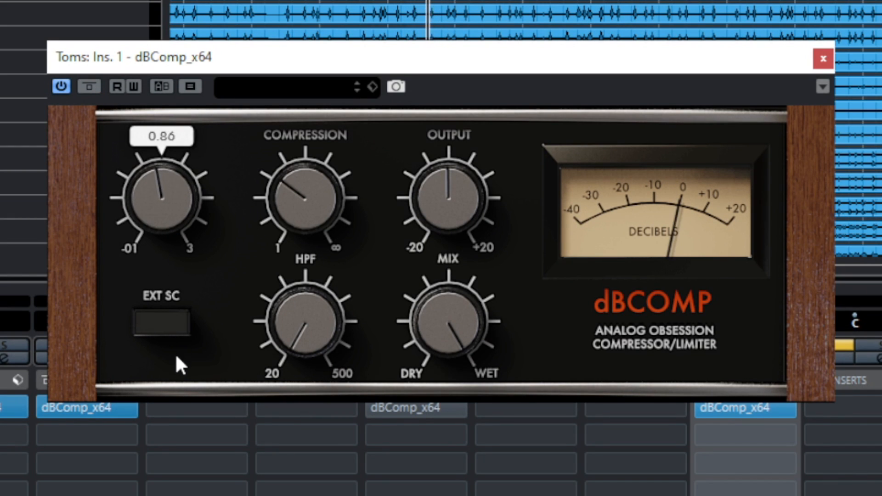
pyautogui.moveTo(178, 370); pyautogui.dragTo(175, 393)
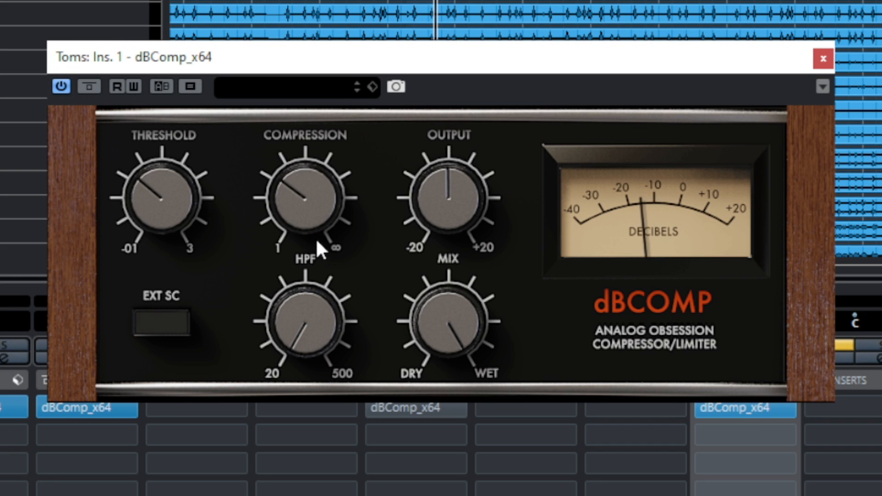
# - Raise the Toms dBComp compression slightly and set its threshold to 0.37
pyautogui.moveTo(309, 202)
pyautogui.moveTo(175, 200)
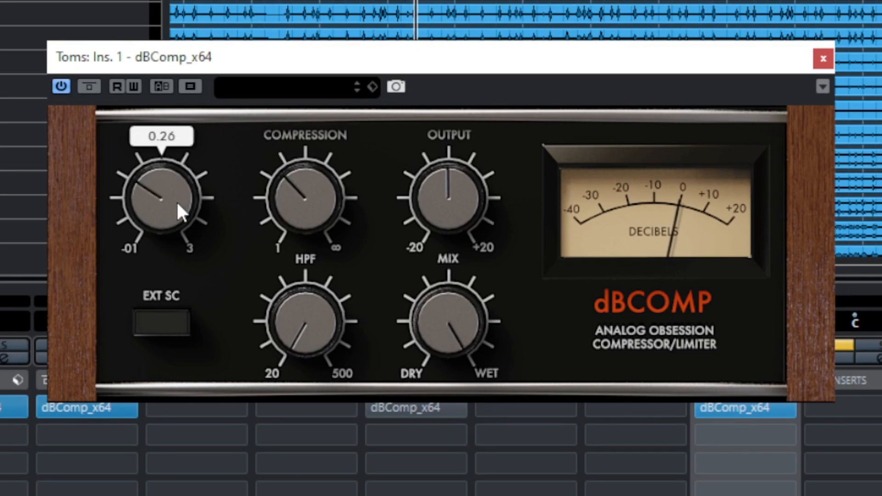
pyautogui.moveTo(178, 203); pyautogui.dragTo(178, 194)
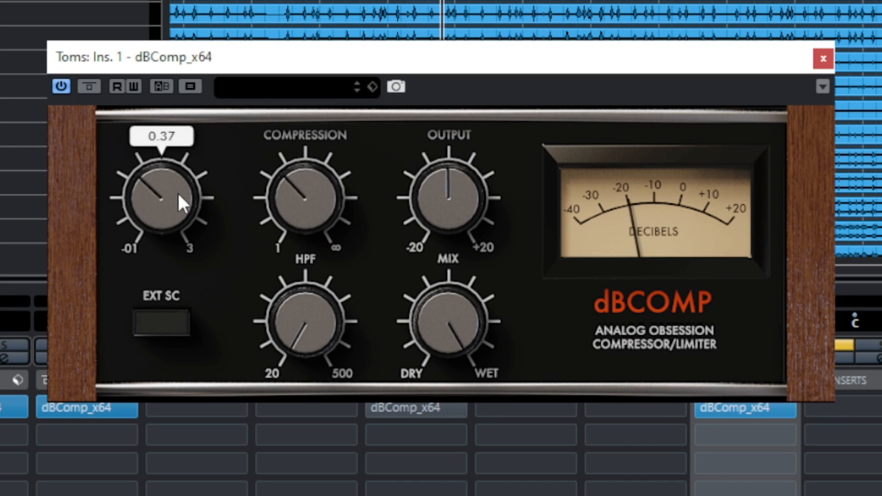
# - Reduce the Toms dBComp mix to about 70 %, raise the output slightly above 0 dB and compare with bypass
pyautogui.moveTo(460, 307); pyautogui.dragTo(453, 409)
pyautogui.moveTo(445, 215); pyautogui.dragTo(443, 195)
pyautogui.click(89, 85)
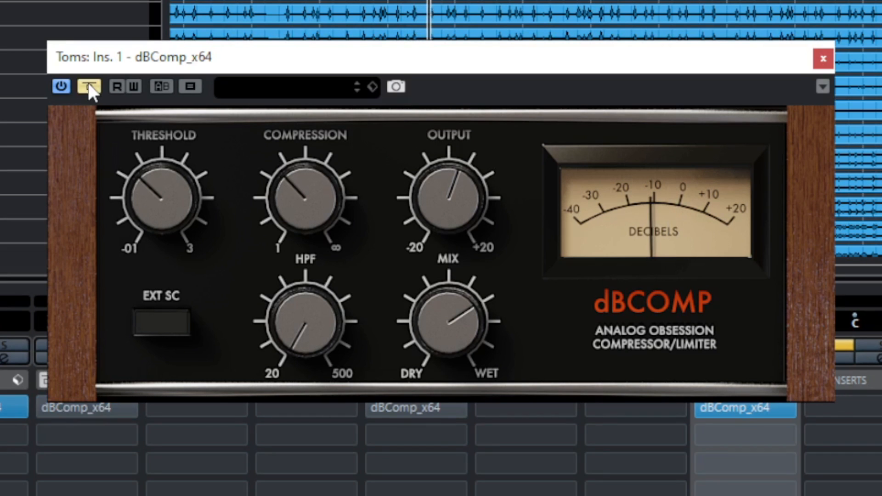
pyautogui.click(89, 85)
# - Raise the Toms dBComp output a little more and compare the toms with bypass twice
pyautogui.moveTo(421, 191); pyautogui.dragTo(423, 186)
pyautogui.click(85, 90)
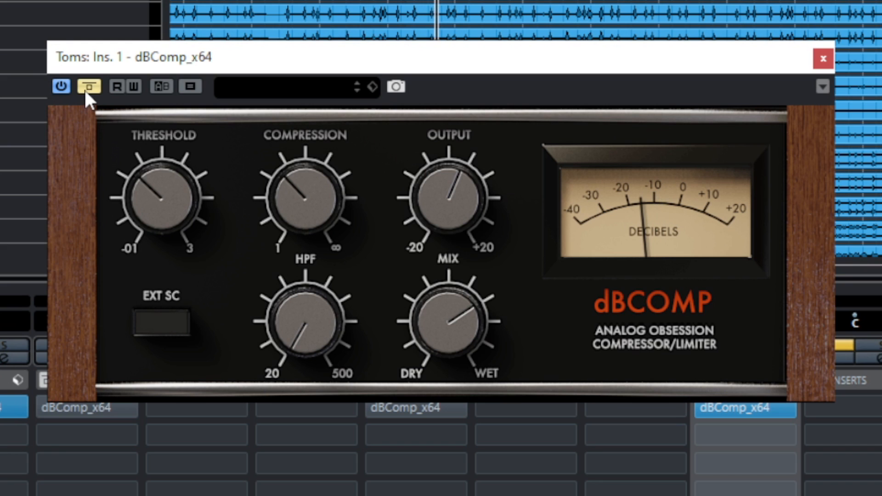
pyautogui.click(86, 90)
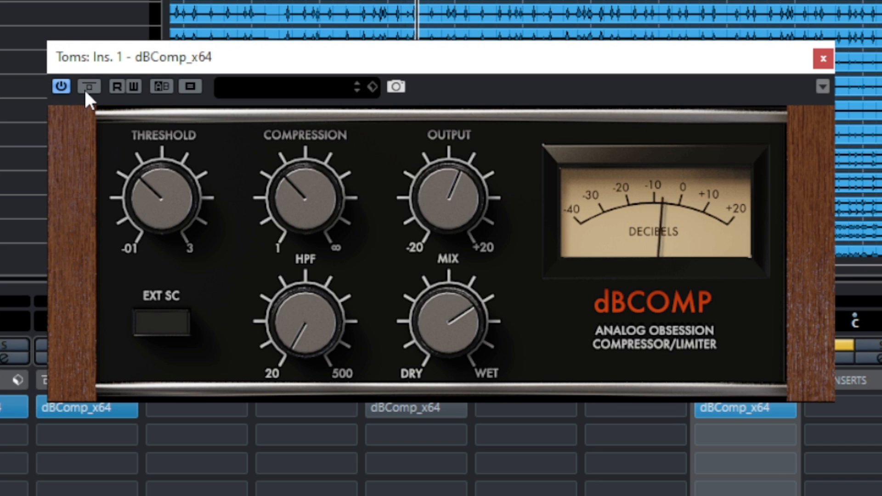
pyautogui.click(89, 88)
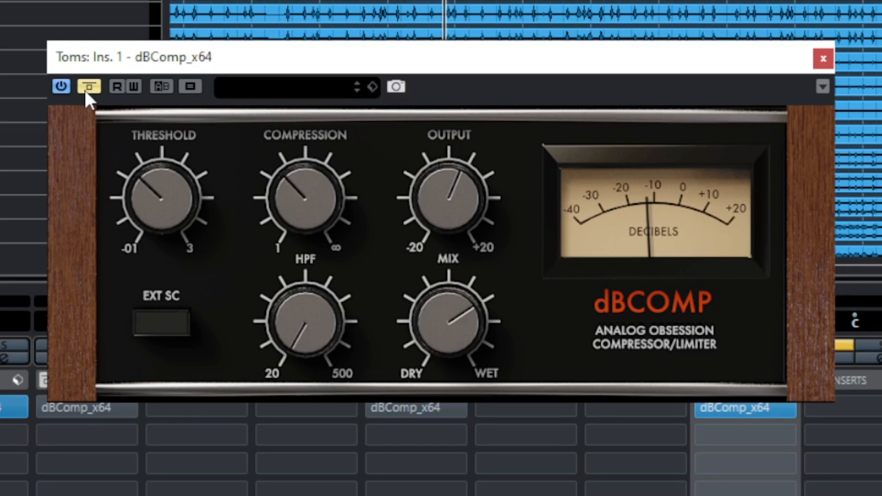
pyautogui.click(85, 90)
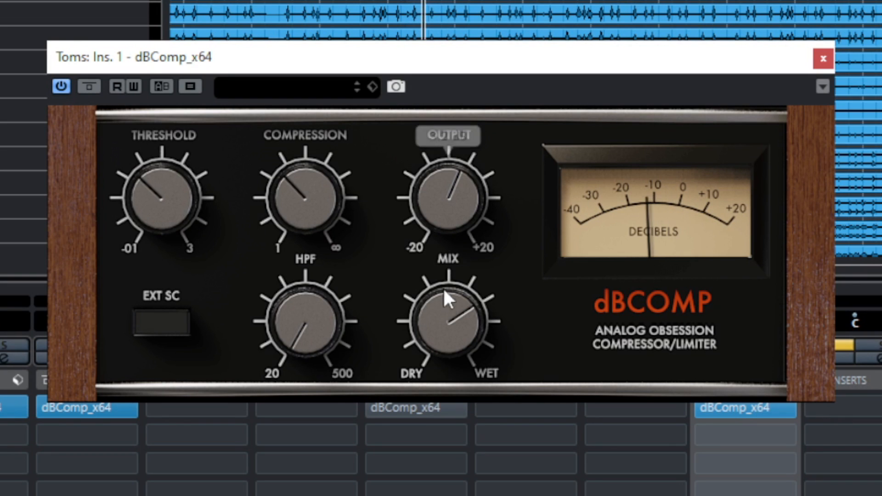
# - Return the Toms dBComp mix to fully wet, readjust the output slightly and compare with bypass
pyautogui.moveTo(437, 290); pyautogui.dragTo(429, 200)
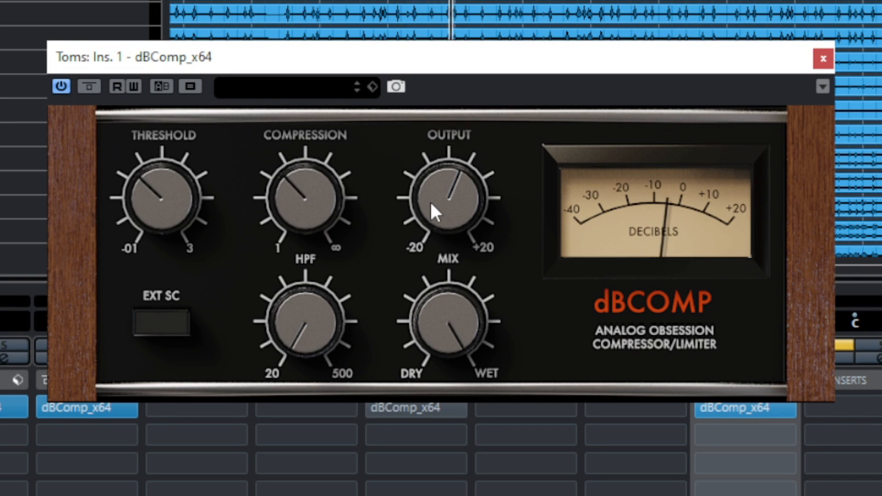
pyautogui.scroll(1, 429, 201)
pyautogui.click(89, 89)
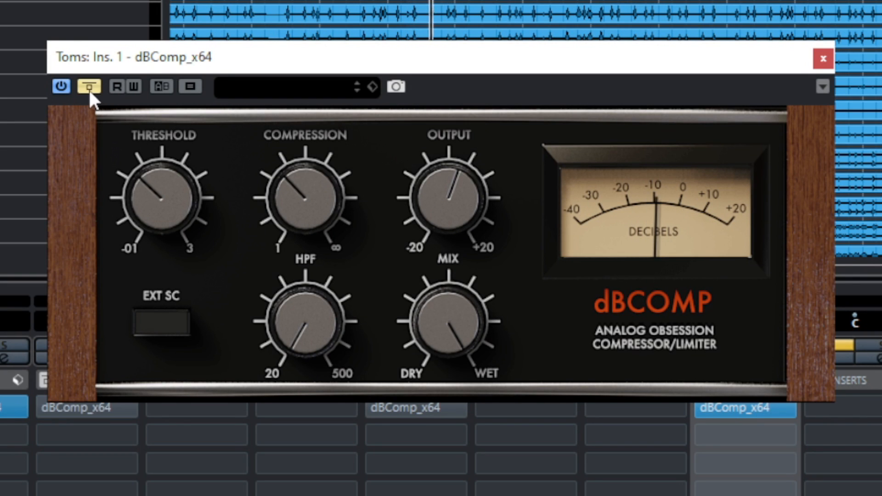
pyautogui.click(89, 90)
# - Set the Toms dBComp output to 3.3 dB and threshold to 0.51, and compare with bypass
pyautogui.scroll(1, 435, 194)
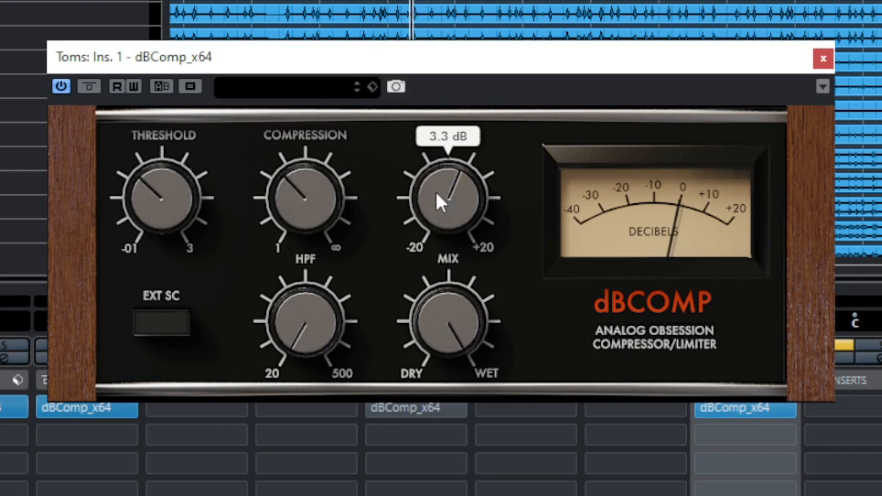
pyautogui.scroll(3, 173, 186)
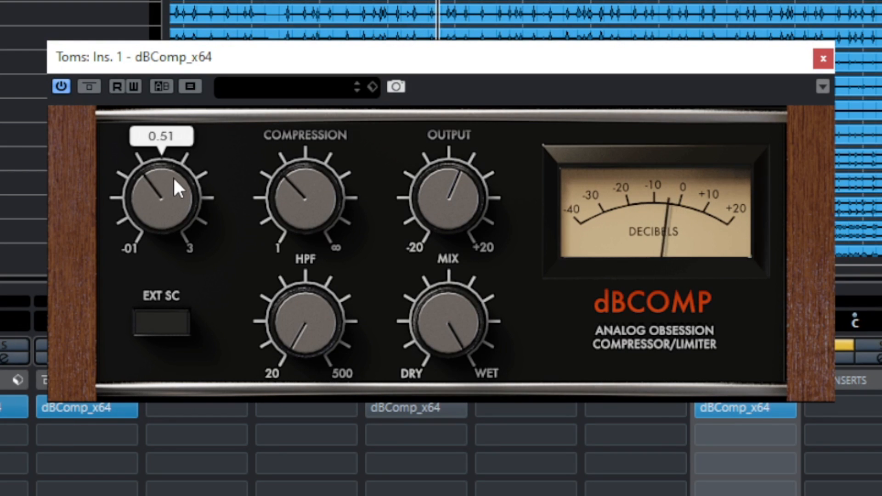
pyautogui.click(90, 87)
pyautogui.click(90, 86)
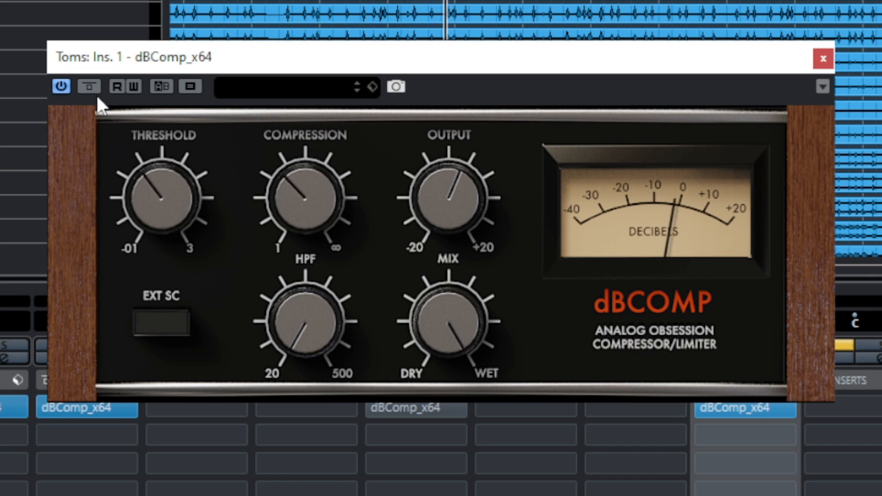
# - Lower the Toms dBComp output to 2.7 dB and check the toms against bypass
pyautogui.moveTo(417, 197)
pyautogui.moveTo(418, 198); pyautogui.dragTo(438, 203)
pyautogui.click(87, 89)
pyautogui.click(86, 88)
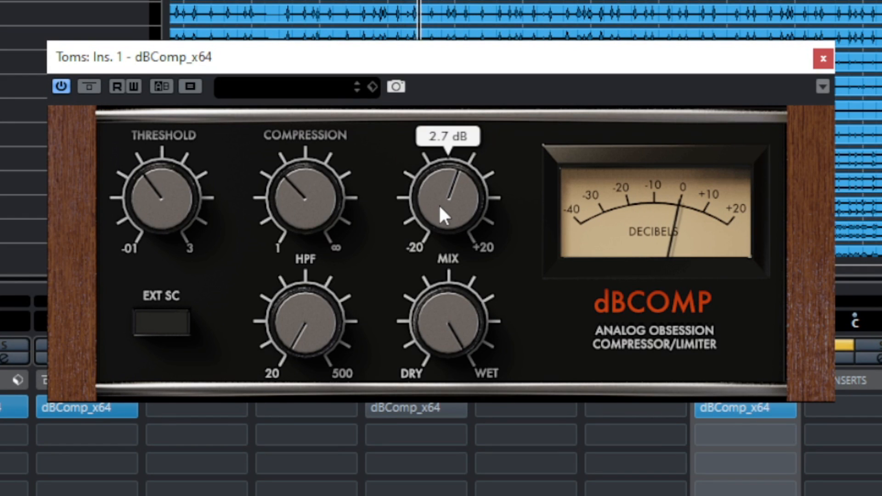
# - Compare the toms once more with the Toms dBComp bypassed and active
pyautogui.click(92, 86)
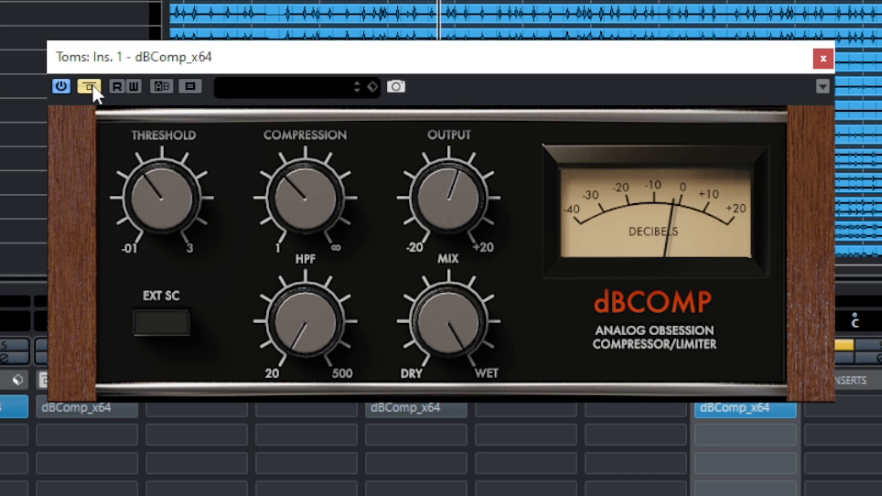
pyautogui.click(92, 87)
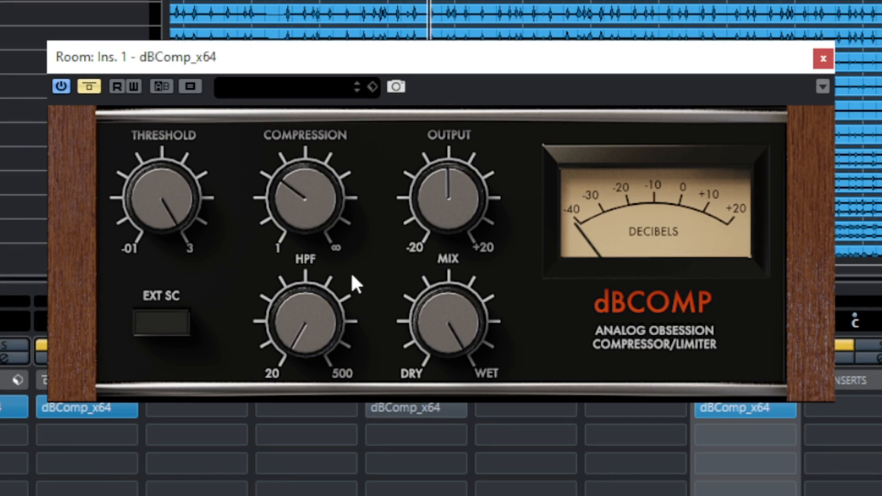
# - Activate dBComp on the Room channel and set its compression to 6.6 and its threshold to 0.07
pyautogui.click(92, 88)
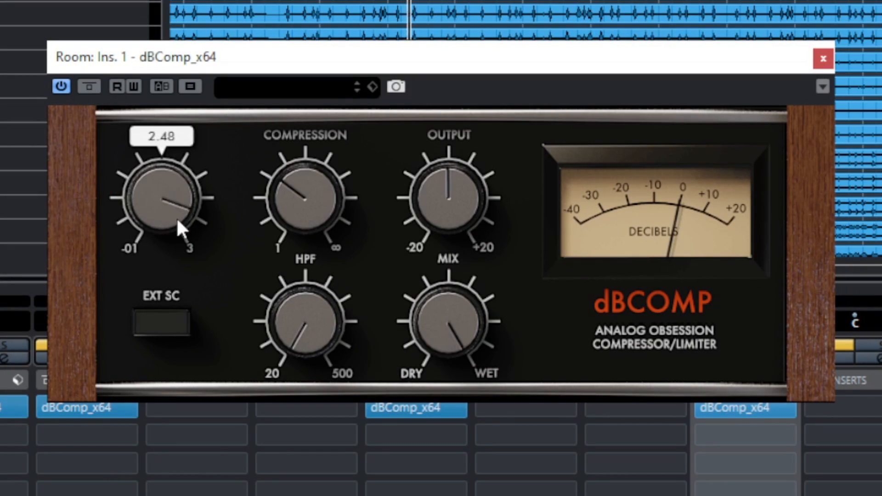
pyautogui.moveTo(177, 221); pyautogui.dragTo(158, 399)
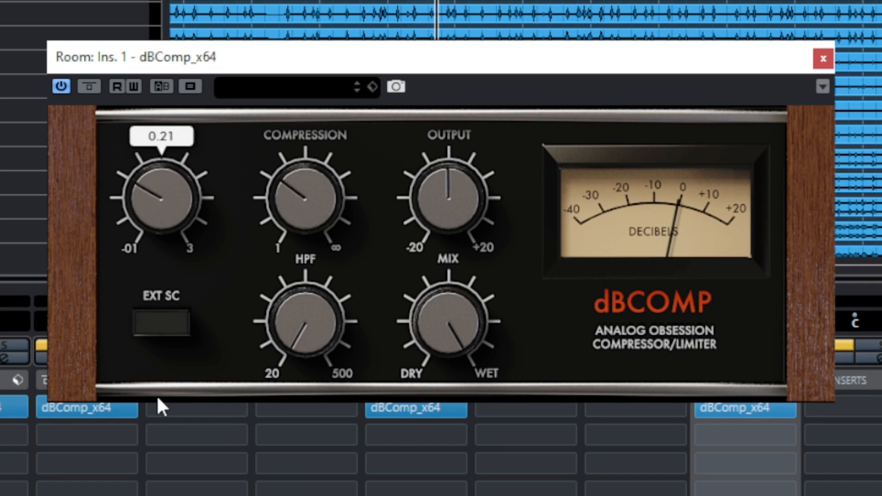
pyautogui.moveTo(307, 229); pyautogui.dragTo(306, 161)
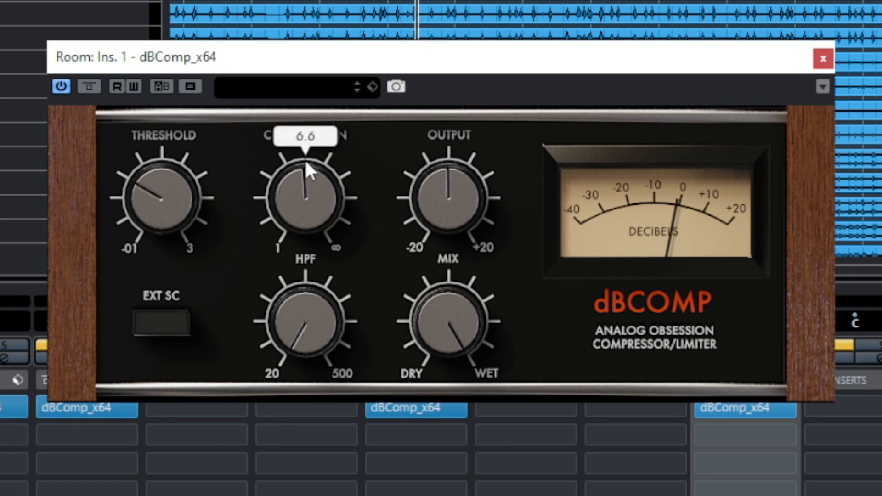
pyautogui.moveTo(148, 189); pyautogui.dragTo(144, 205)
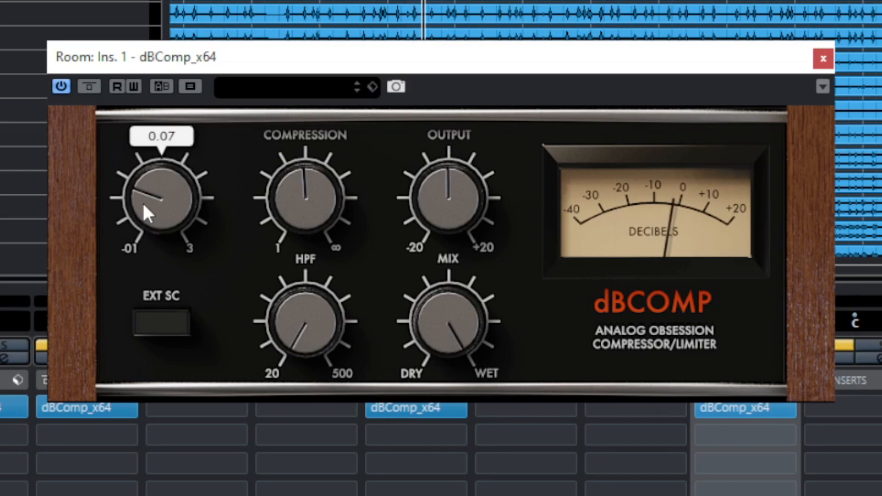
# - Raise the Room dBComp output and compare the room sound with bypass
pyautogui.moveTo(433, 233); pyautogui.dragTo(437, 197)
pyautogui.click(88, 87)
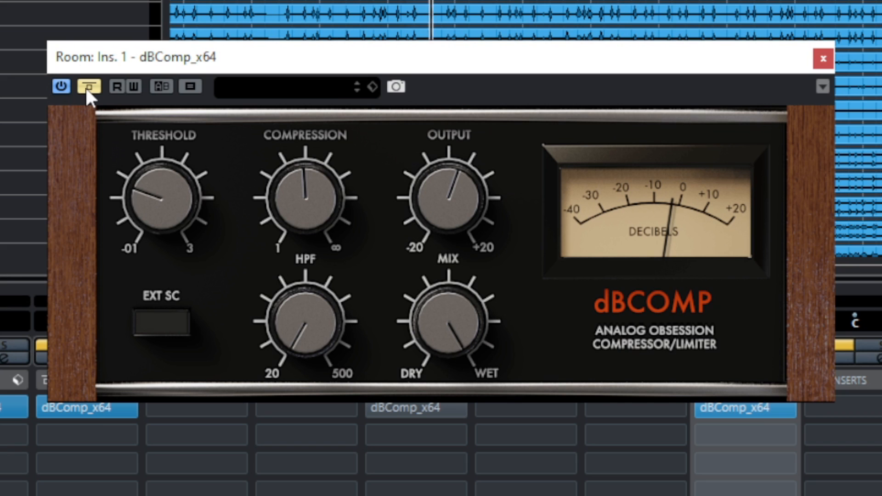
pyautogui.click(87, 90)
# - Set the Room dBComp mix to 51 % and output to 3.8 dB, and compare with bypass
pyautogui.moveTo(437, 315); pyautogui.dragTo(441, 471)
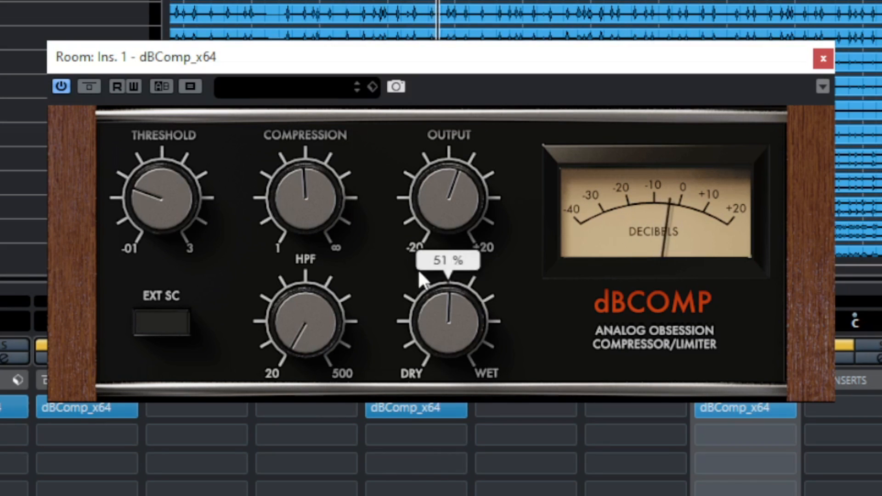
pyautogui.moveTo(432, 220); pyautogui.dragTo(432, 204)
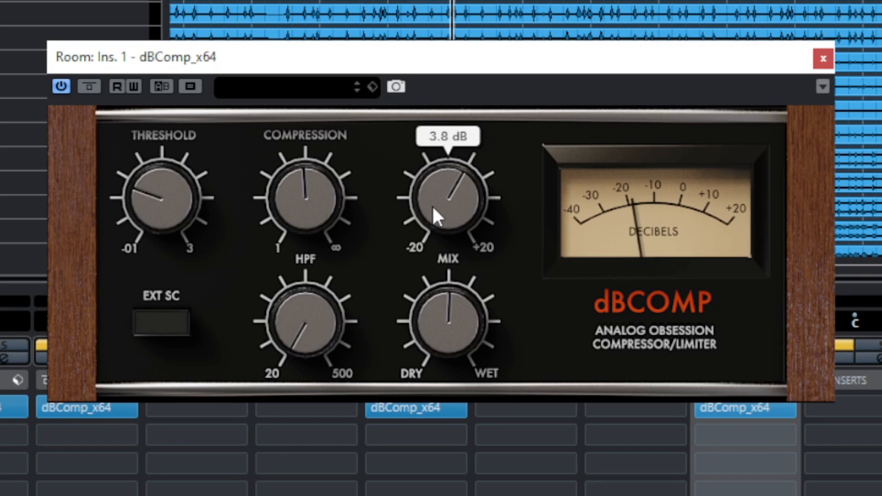
pyautogui.click(90, 88)
pyautogui.click(89, 87)
# - Lower the Room dBComp output to 3.3 dB and compare with bypass twice
pyautogui.moveTo(440, 180); pyautogui.dragTo(447, 191)
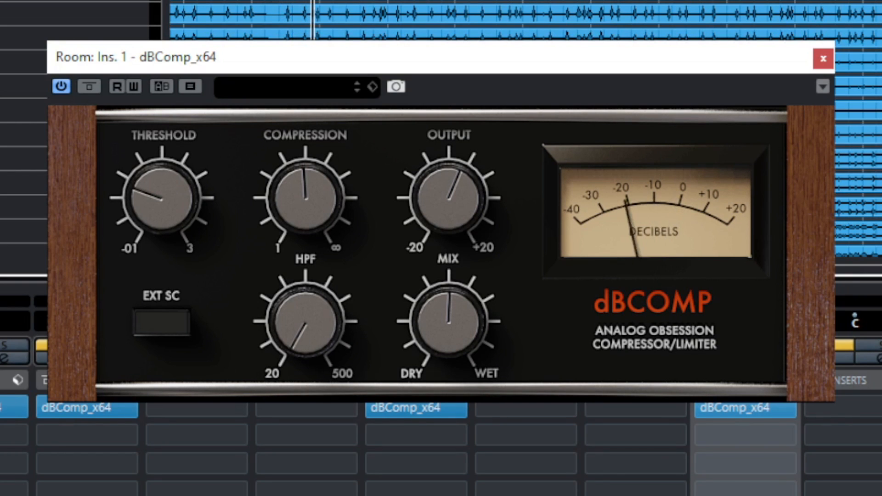
pyautogui.click(89, 86)
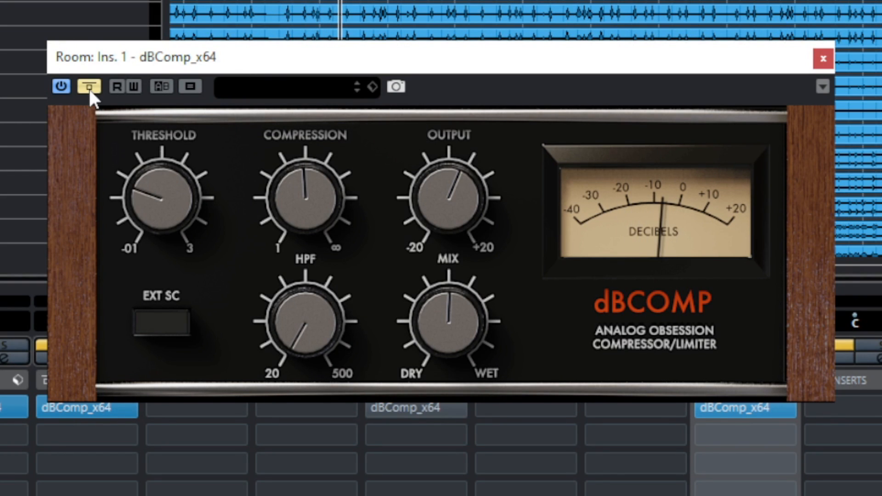
pyautogui.click(90, 88)
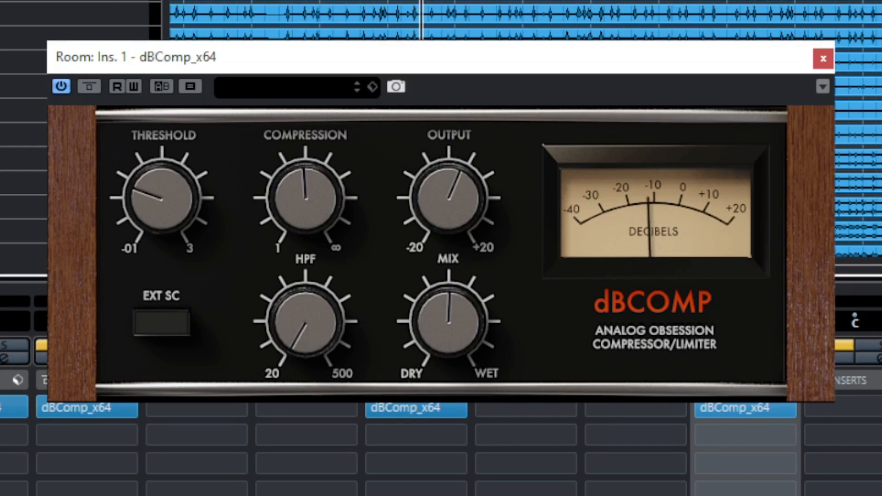
pyautogui.click(94, 88)
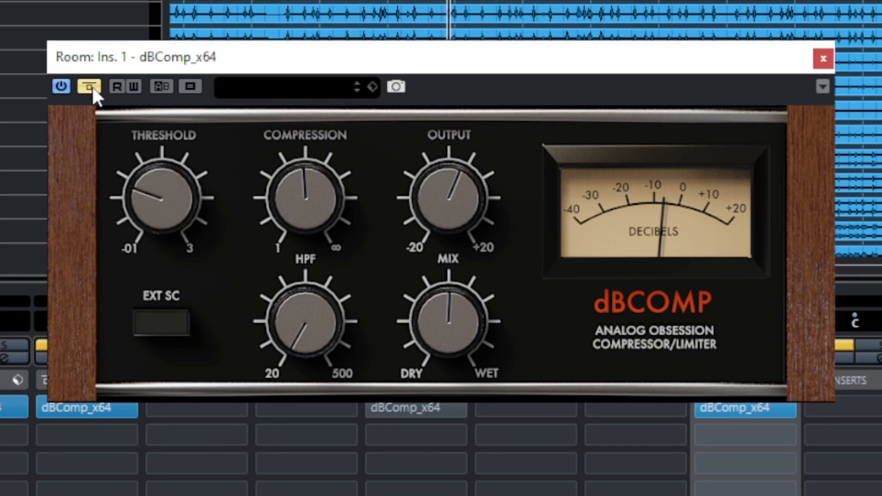
pyautogui.click(92, 85)
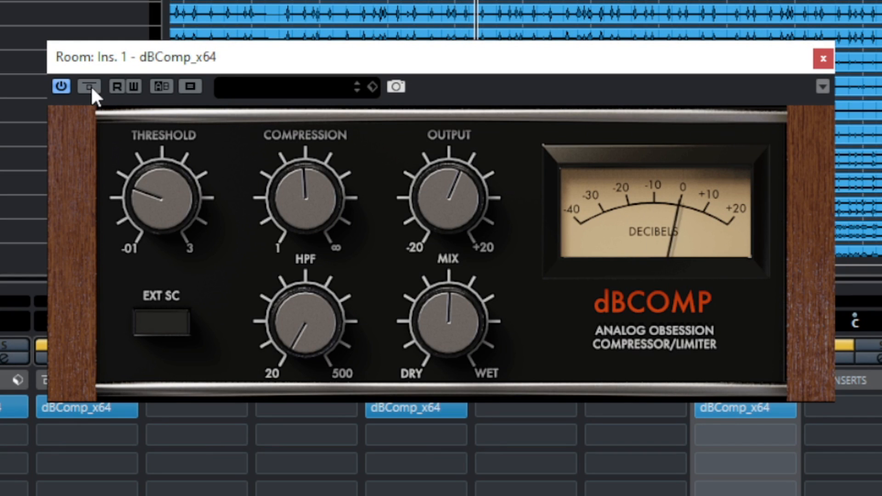
# - Raise the Room dBComp mix and output slightly, and compare with bypass
pyautogui.moveTo(417, 313); pyautogui.dragTo(418, 284)
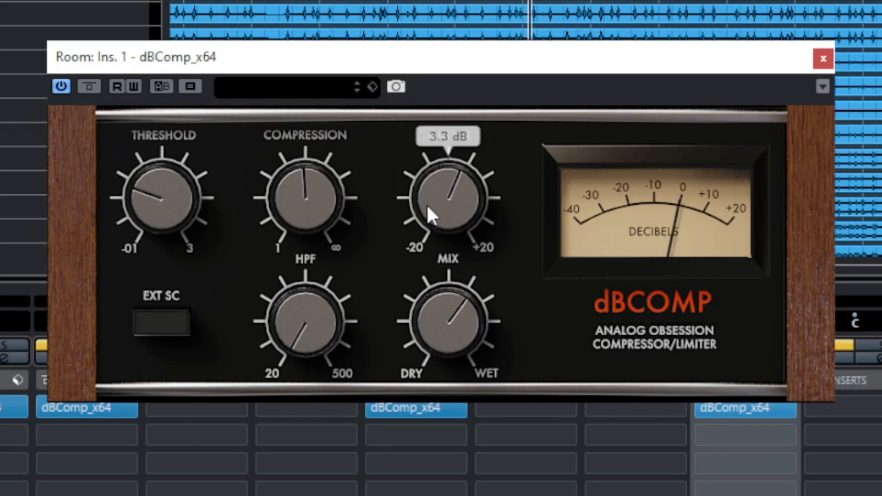
pyautogui.moveTo(426, 203); pyautogui.dragTo(427, 199)
pyautogui.click(88, 83)
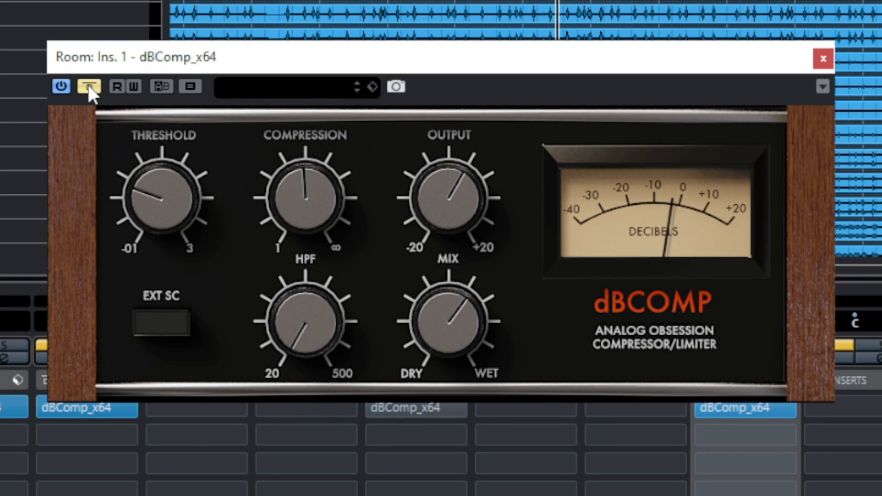
pyautogui.click(89, 86)
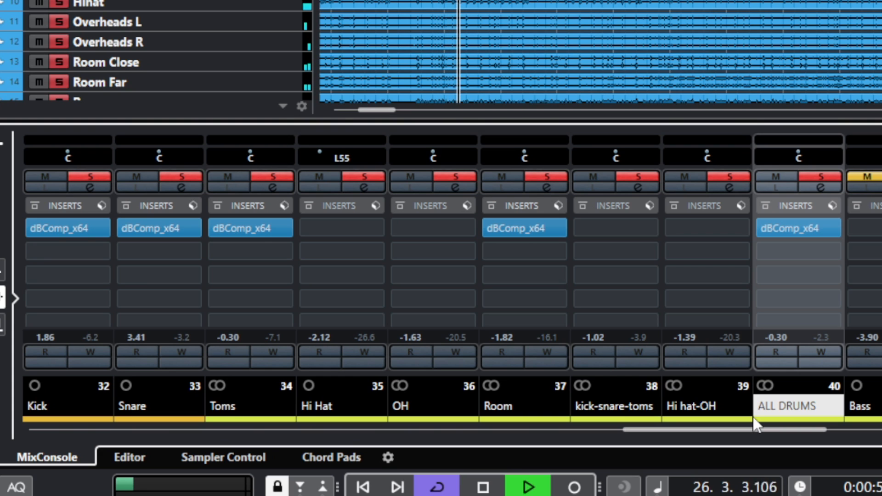
# - Compare the whole drum mix with all dBComp inserts bypassed and active, checking the ALL DRUMS compressor in between
pyautogui.press('b')
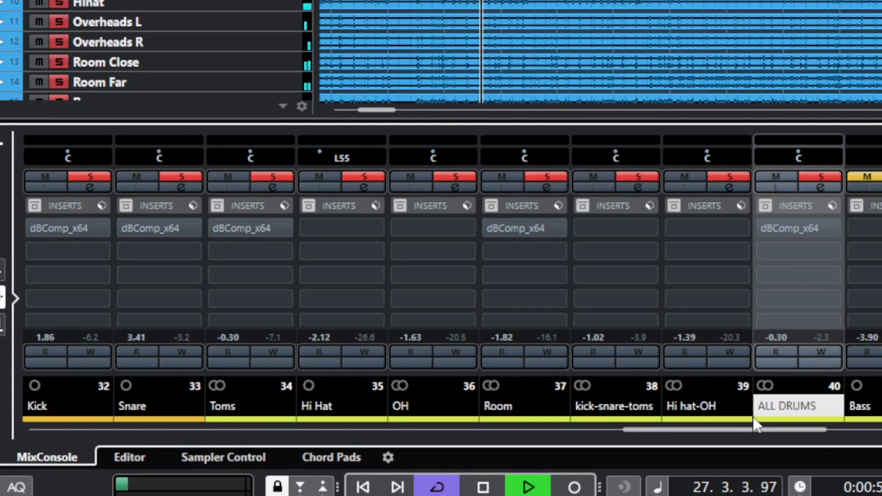
pyautogui.press('b')
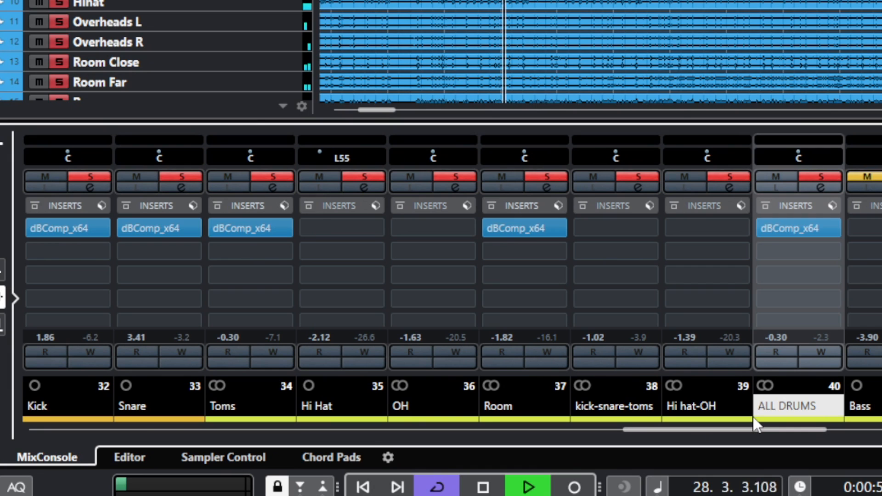
pyautogui.click(807, 226)
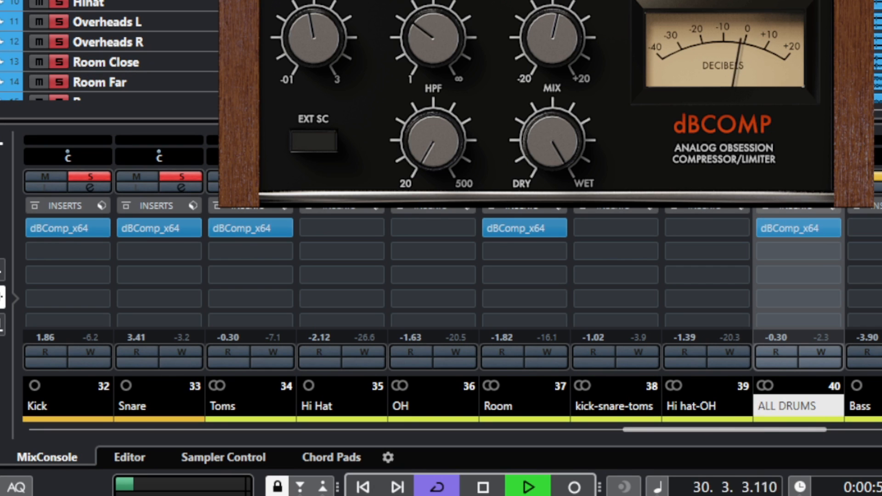
pyautogui.click(800, 228)
pyautogui.press('b')
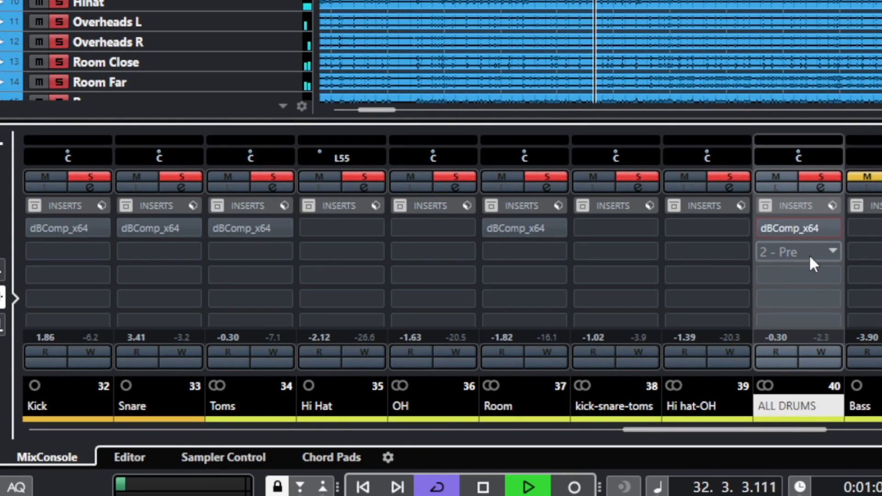
pyautogui.press('b')
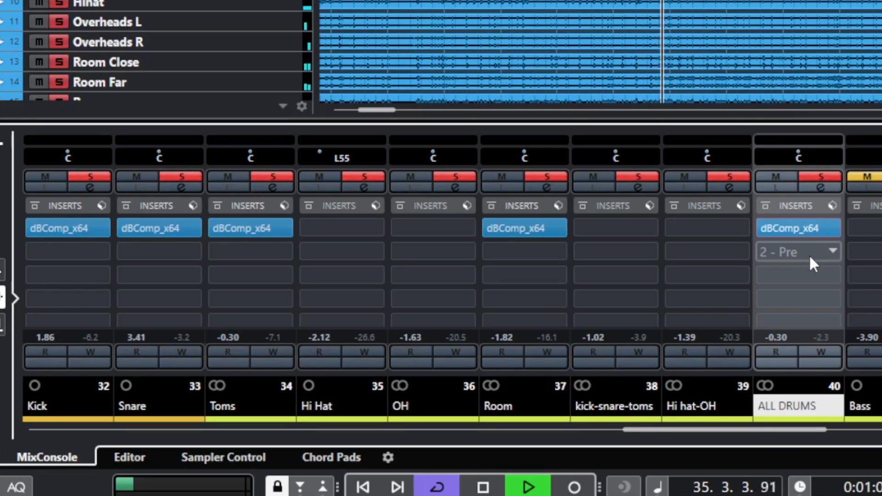
# - Turn off the drum solo and bypass dBComp on ALL DRUMS, Room, Toms, Snare and Kick within the full song
pyautogui.click(808, 176)
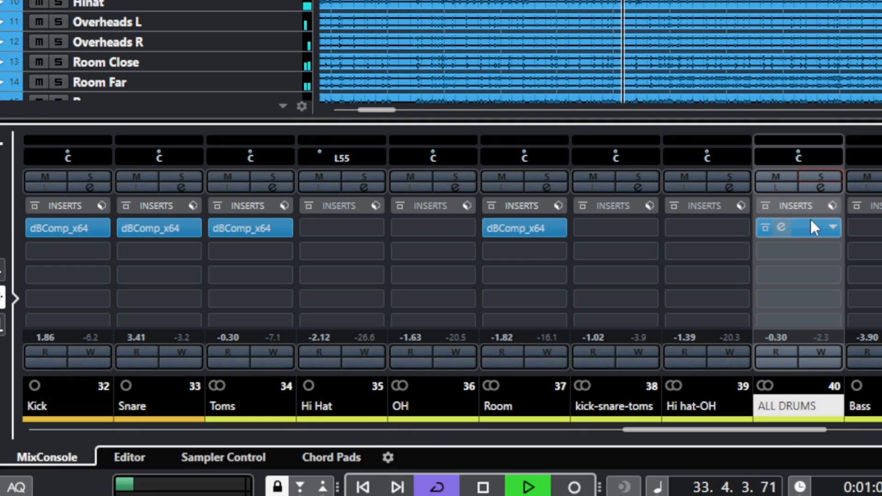
pyautogui.click(765, 229)
pyautogui.click(492, 229)
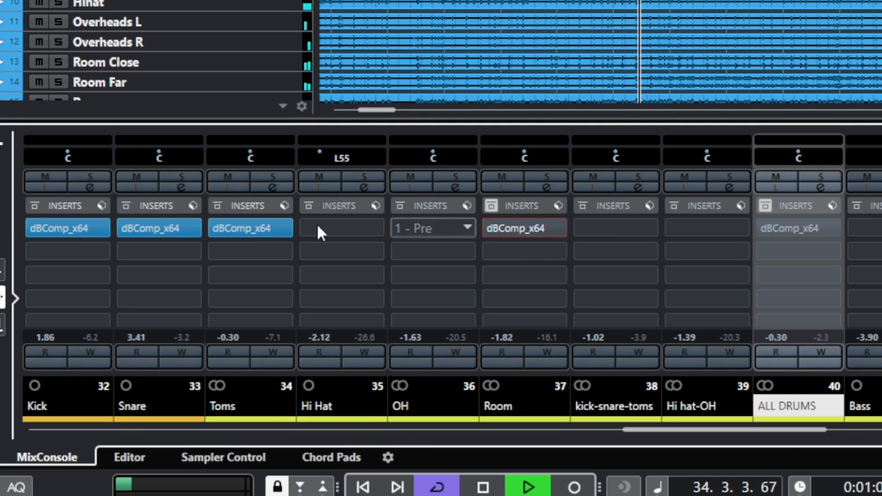
pyautogui.click(219, 228)
pyautogui.click(864, 1)
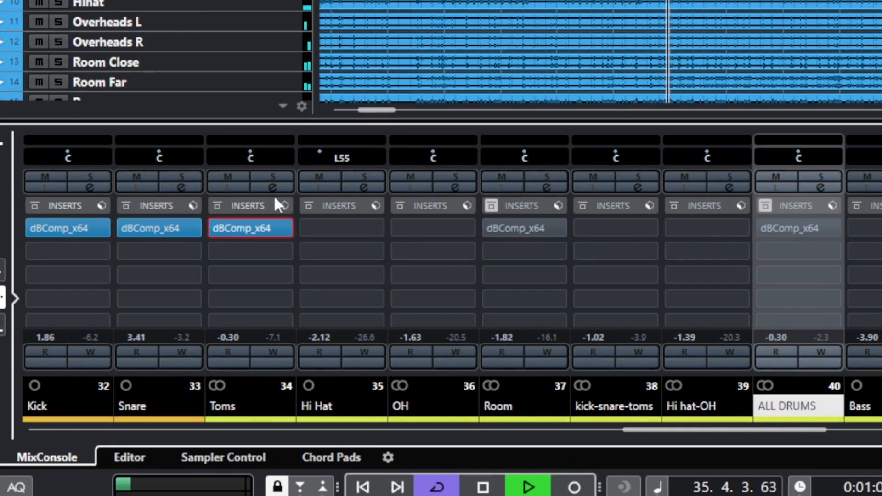
pyautogui.click(217, 228)
pyautogui.click(127, 228)
pyautogui.click(34, 227)
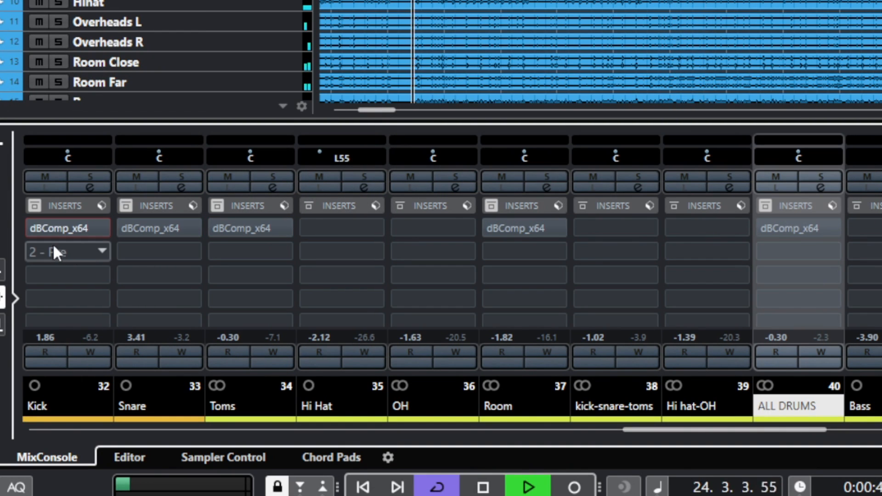
# - Reactivate dBComp one channel at a time on Kick, Snare, Toms, Room and ALL DRUMS
pyautogui.click(35, 228)
pyautogui.click(126, 228)
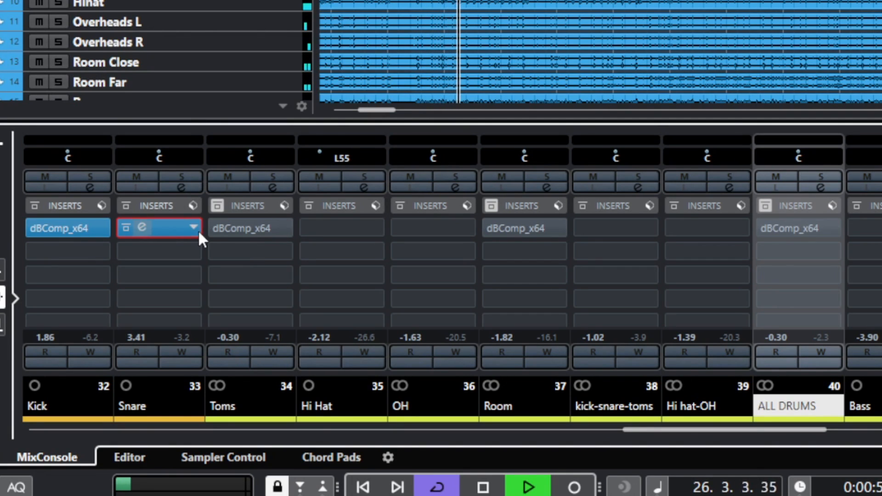
pyautogui.click(218, 230)
pyautogui.click(491, 228)
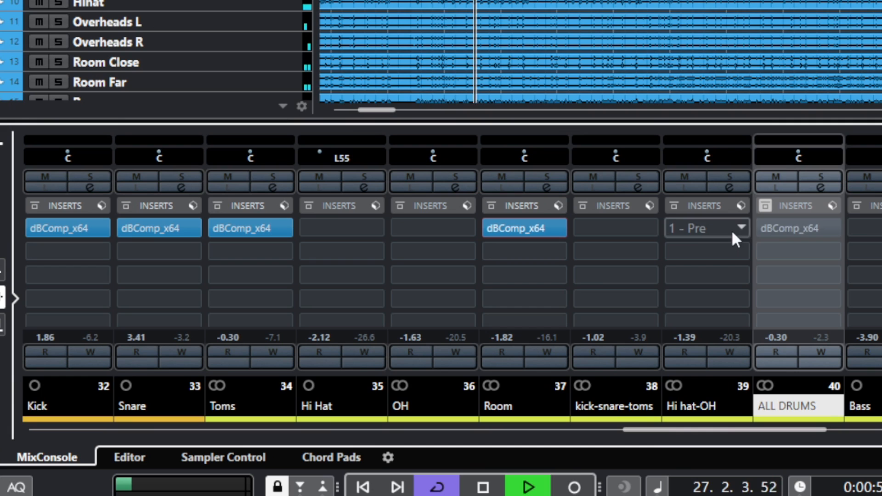
pyautogui.click(765, 227)
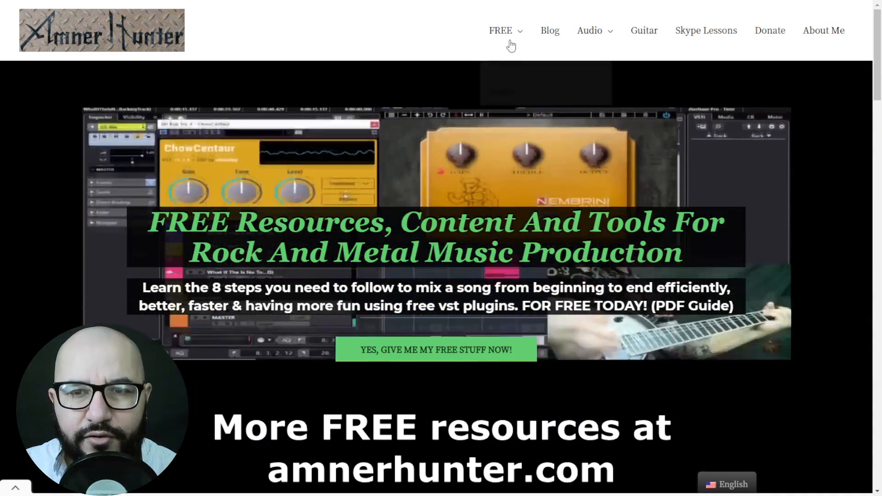
# - Show the FREE resources options on the amnerhunter.com website
pyautogui.moveTo(505, 32)
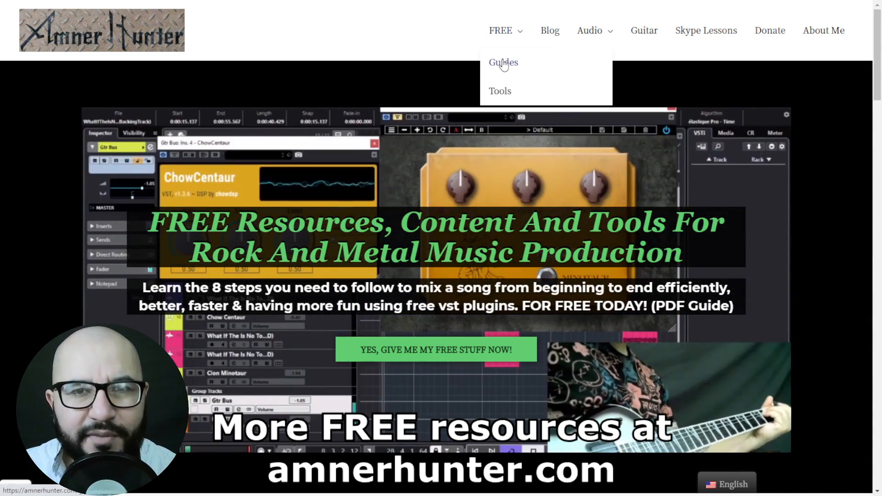